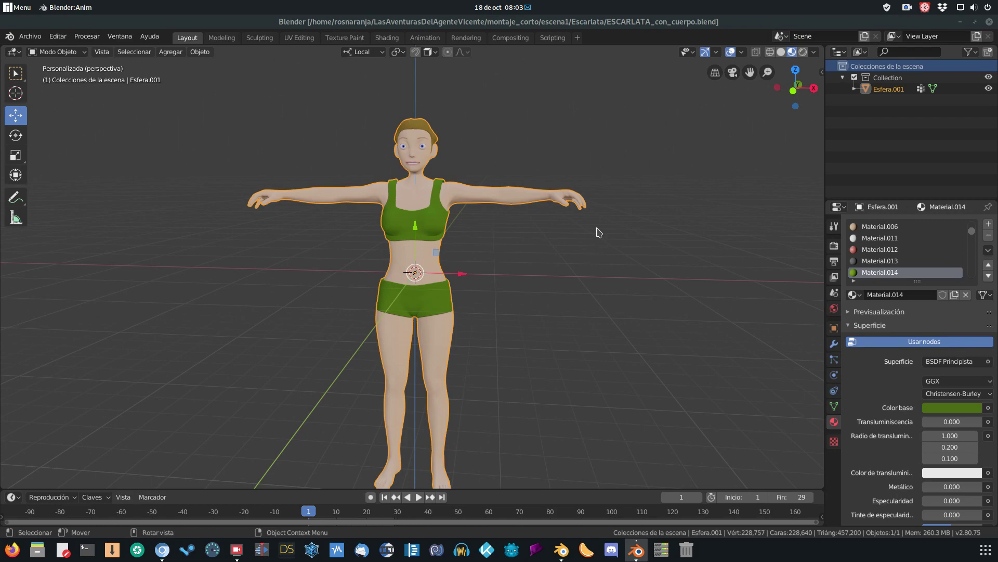
- Orbit and zoom around the character between front, side and three-quarter views
scroll(566, 252, "down", 1)
mouse_move(566, 252)
middle_mouse_down()
mouse_move(661, 262)
mouse_move(552, 264)
middle_mouse_up()
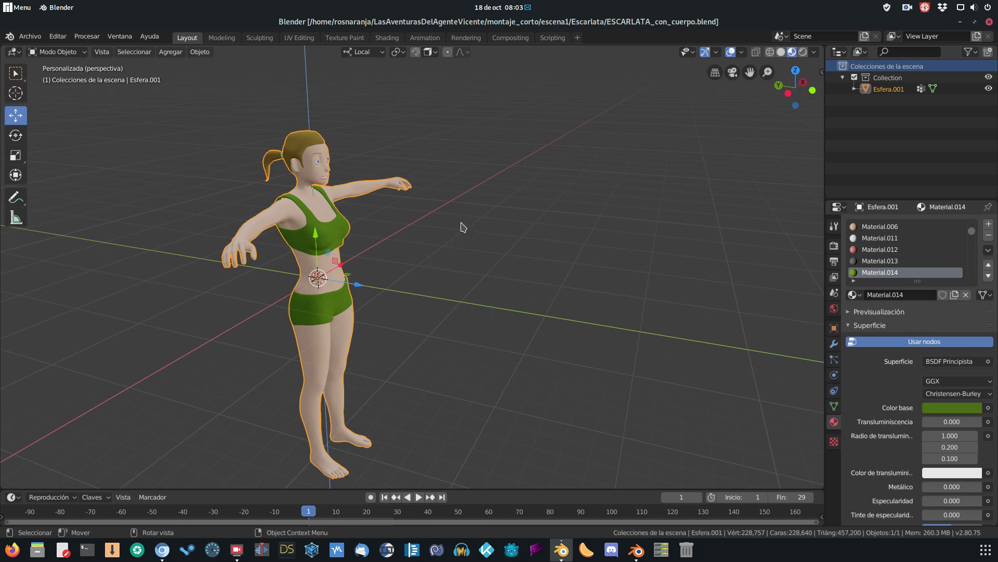
mouse_move(470, 216)
middle_mouse_down()
mouse_move(329, 216)
mouse_move(494, 173)
middle_mouse_up()
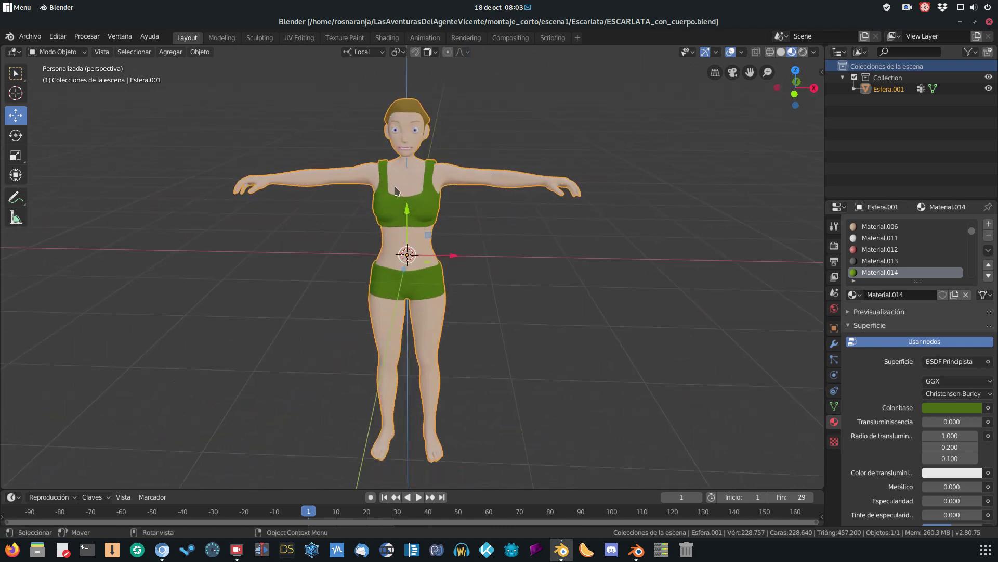
mouse_move(398, 192)
middle_mouse_down()
mouse_move(446, 193)
mouse_move(333, 191)
middle_mouse_up()
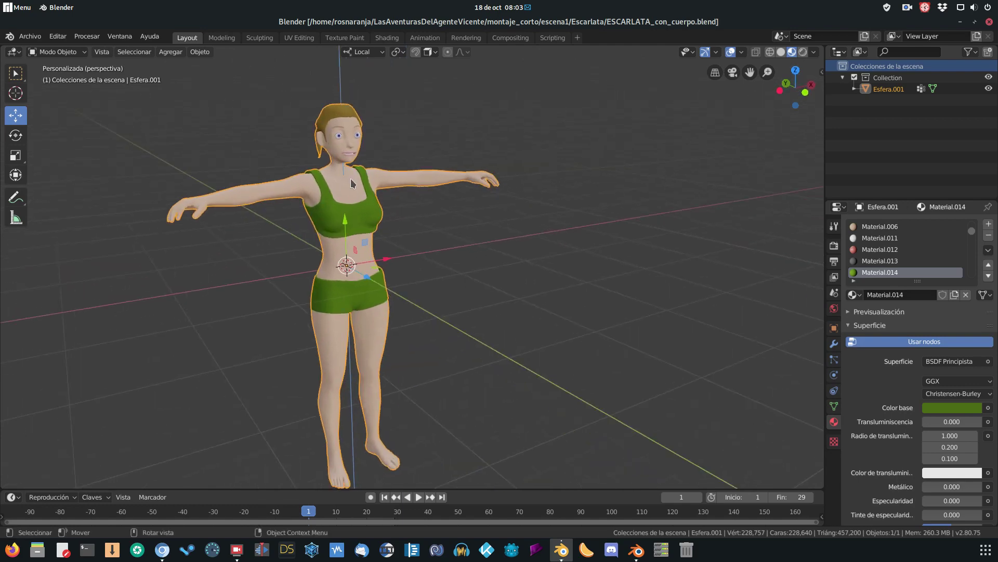
scroll(354, 176, "up", 2)
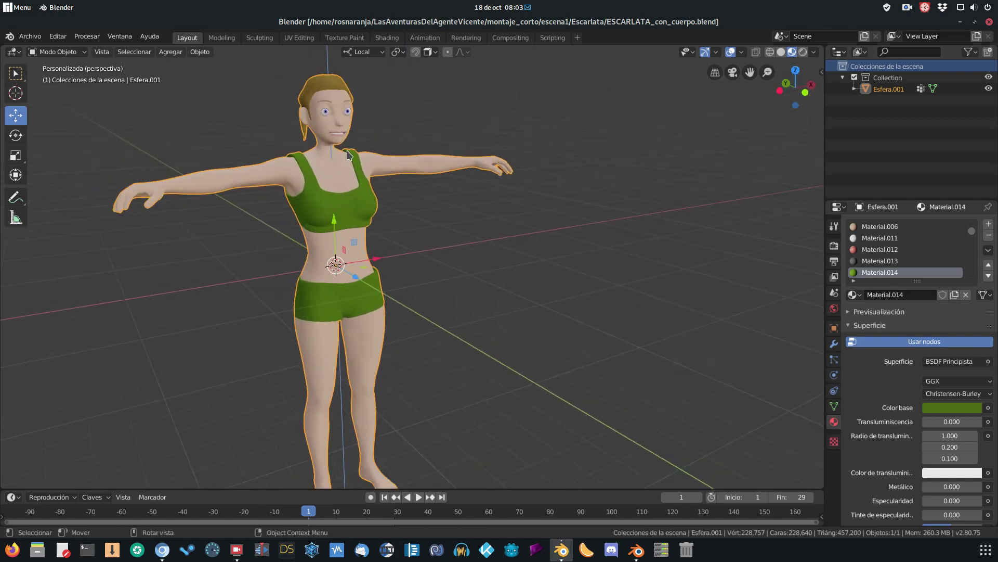
mouse_move(408, 219)
middle_mouse_down()
mouse_move(450, 246)
mouse_move(404, 249)
middle_mouse_up()
scroll(451, 246, "down", 2)
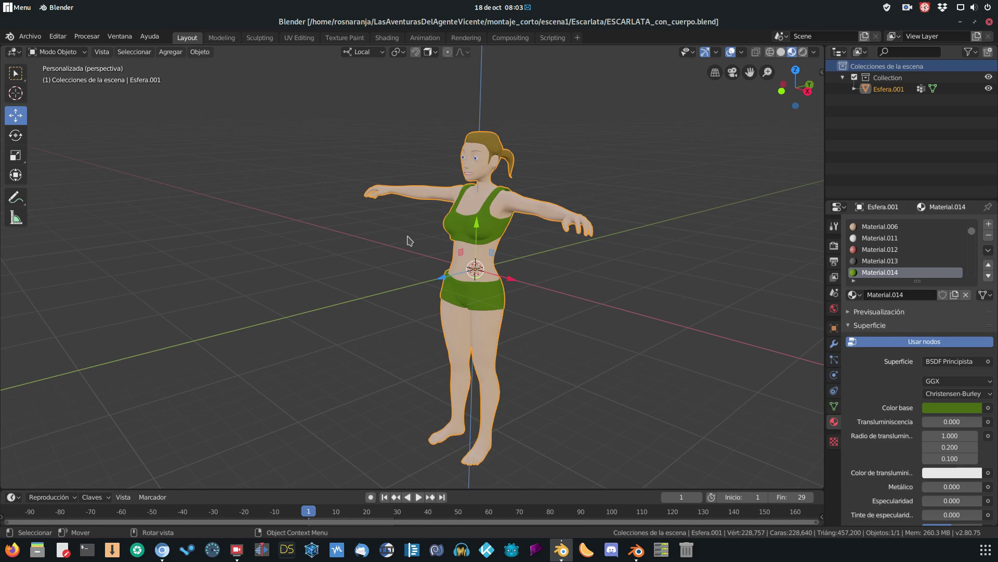
scroll(439, 215, "up", 2)
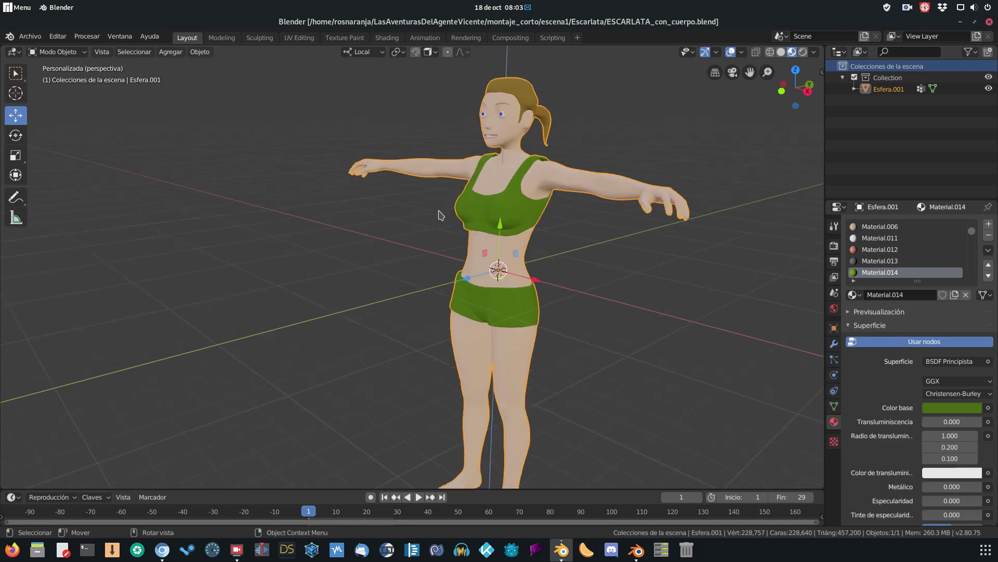
middle_click_drag(442, 215, 522, 196)
scroll(522, 196, "up", 1)
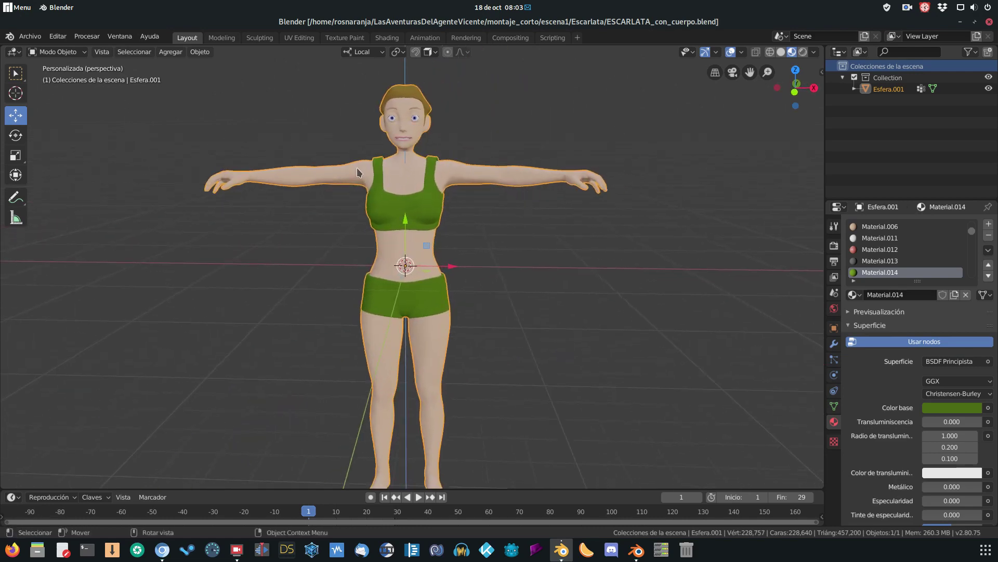
middle_click_drag(371, 178, 421, 177)
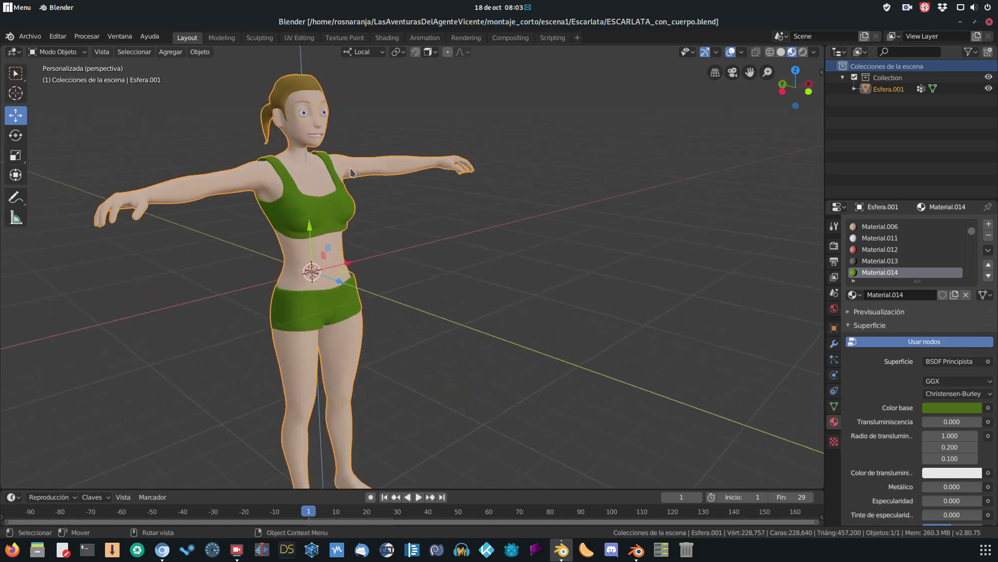
middle_click_drag(407, 165, 350, 157)
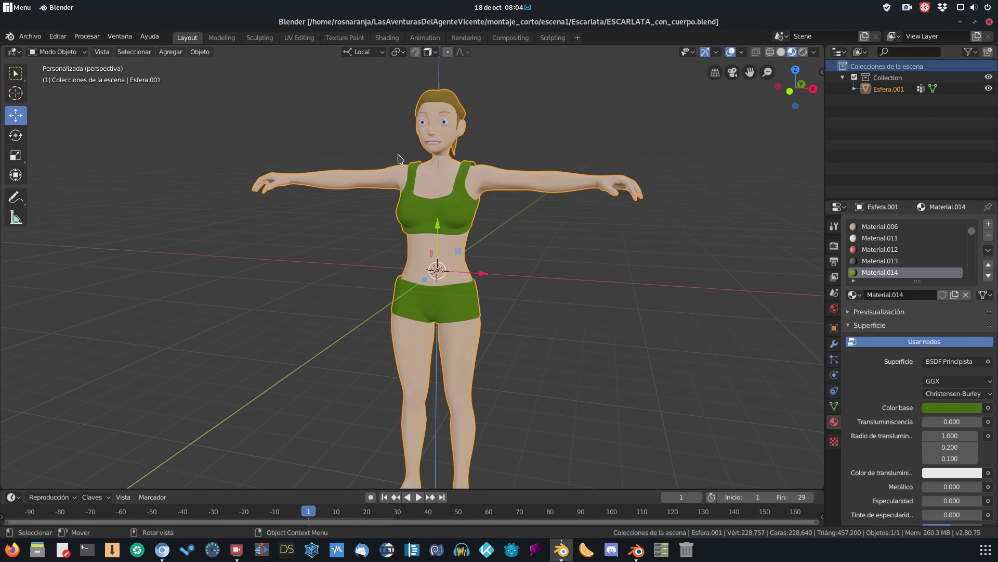
mouse_move(461, 152)
middle_mouse_down()
mouse_move(562, 145)
mouse_move(514, 158)
mouse_move(475, 232)
mouse_move(422, 231)
middle_mouse_up()
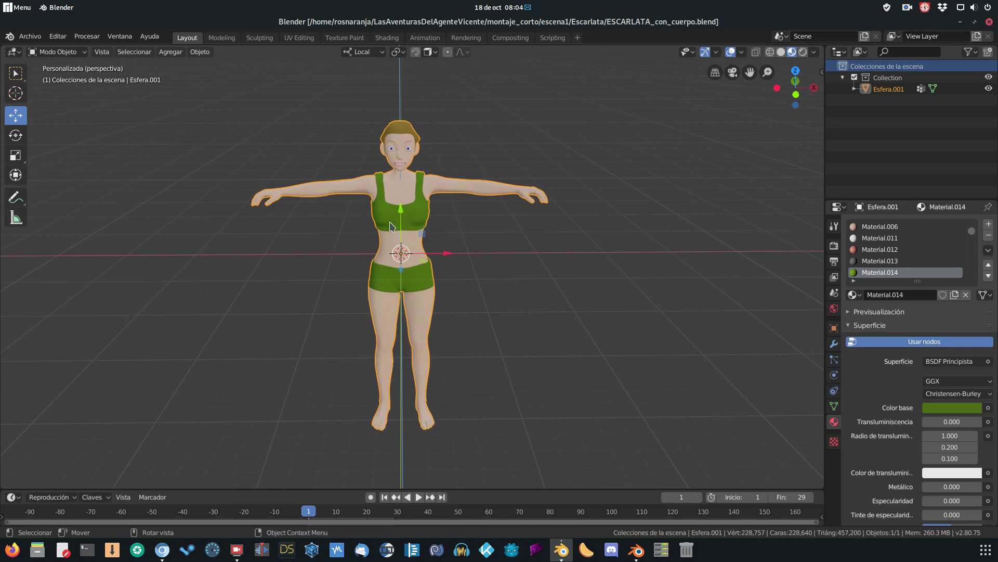
scroll(379, 224, "up", 3)
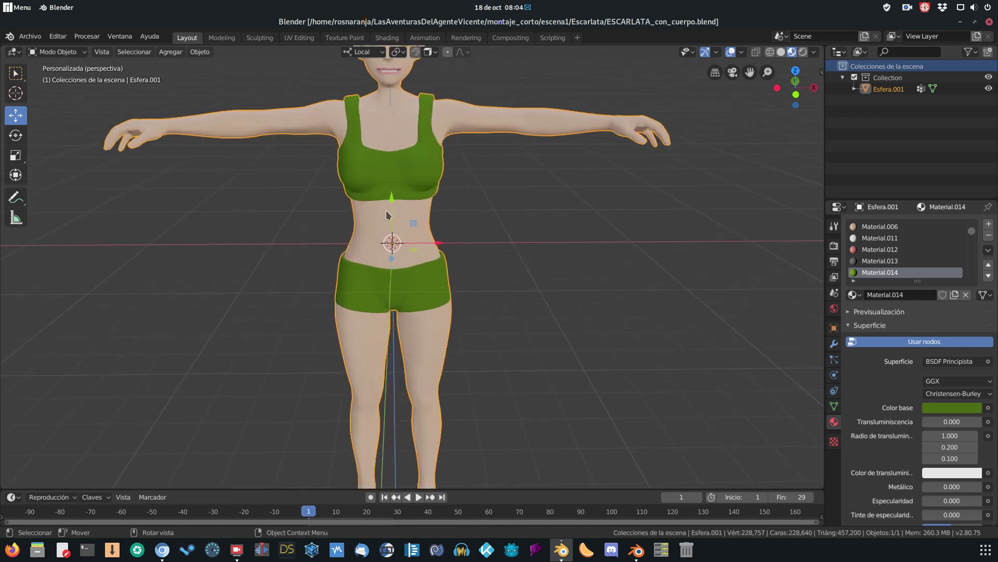
scroll(388, 214, "down", 3)
middle_click_drag(387, 214, 459, 203)
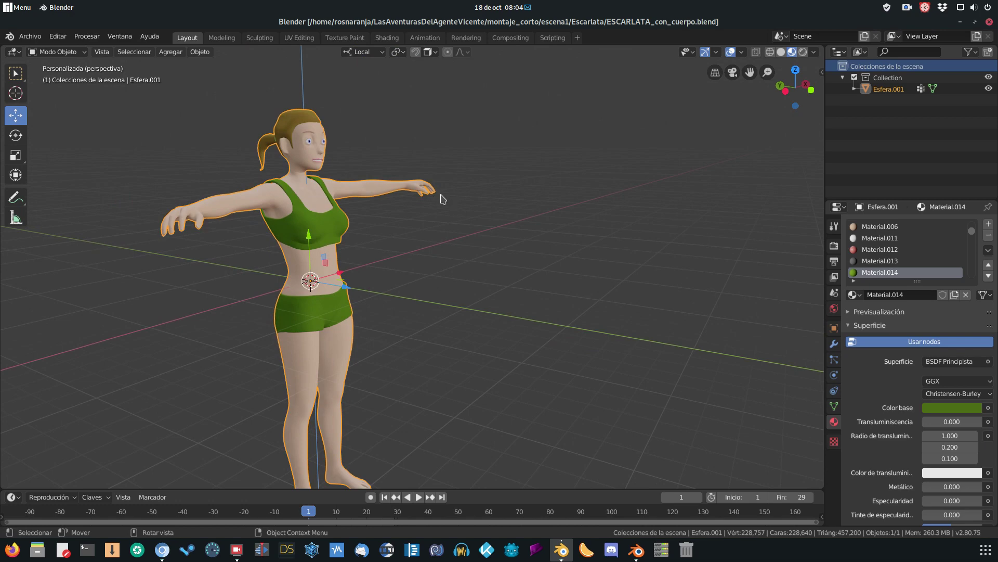
scroll(435, 208, "up", 2)
mouse_move(434, 208)
middle_mouse_down()
mouse_move(332, 209)
mouse_move(383, 198)
middle_mouse_up()
scroll(384, 200, "down", 2)
scroll(386, 202, "down", 1)
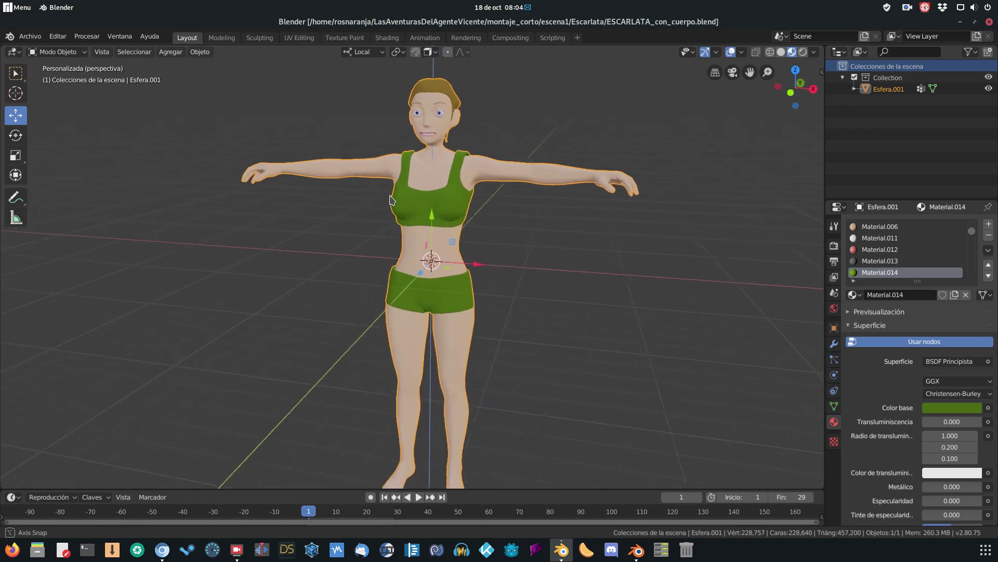
scroll(388, 203, "down", 1)
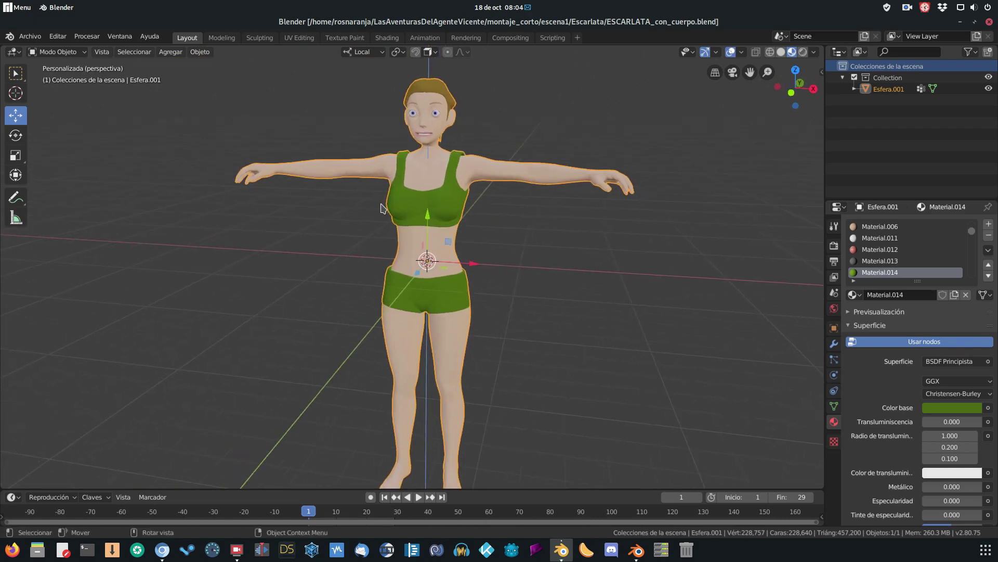
middle_click_drag(382, 208, 453, 216)
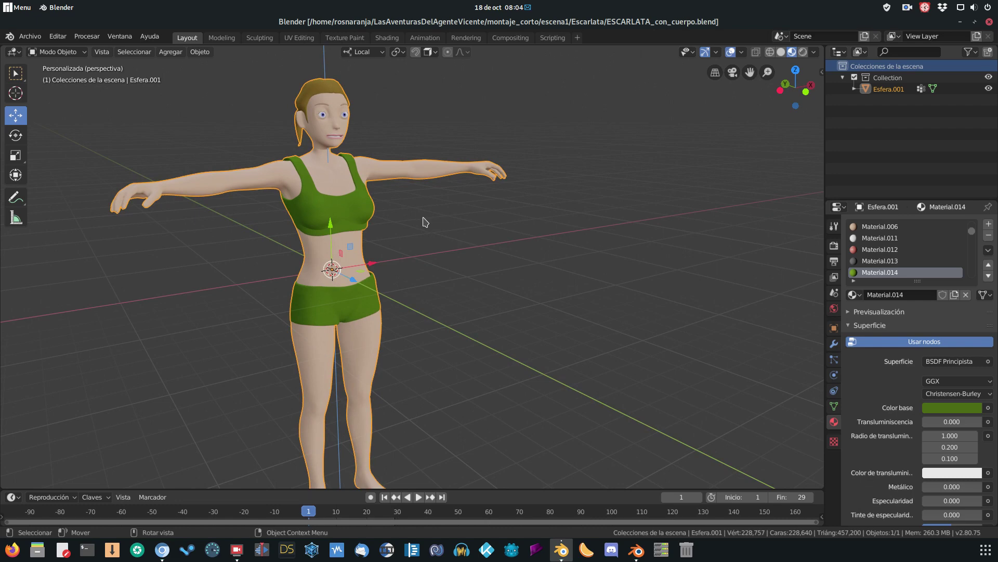
scroll(425, 222, "down", 1)
scroll(423, 219, "down", 1)
mouse_move(424, 218)
middle_mouse_down()
mouse_move(477, 211)
mouse_move(452, 232)
middle_mouse_up()
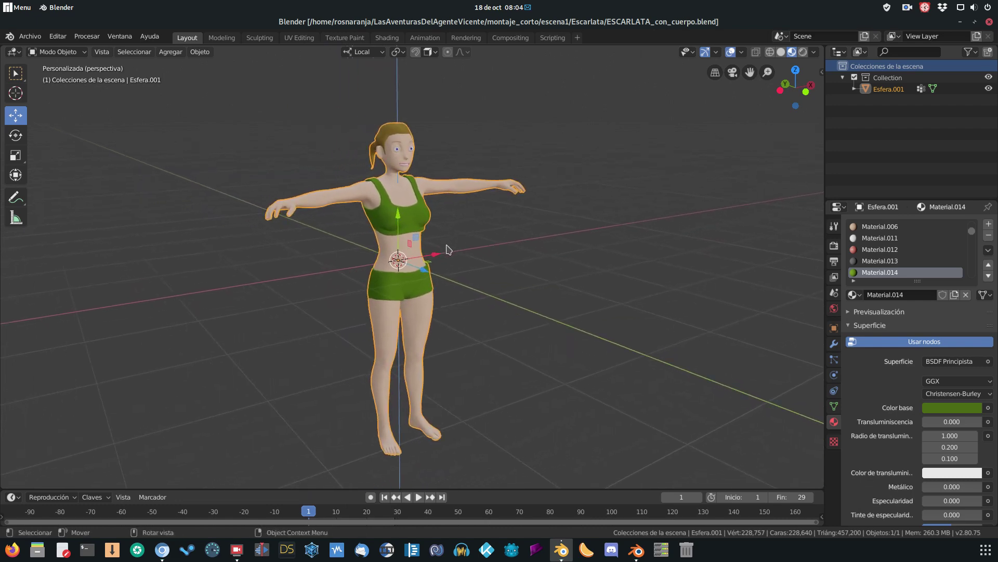
scroll(447, 250, "up", 1)
scroll(453, 249, "up", 1)
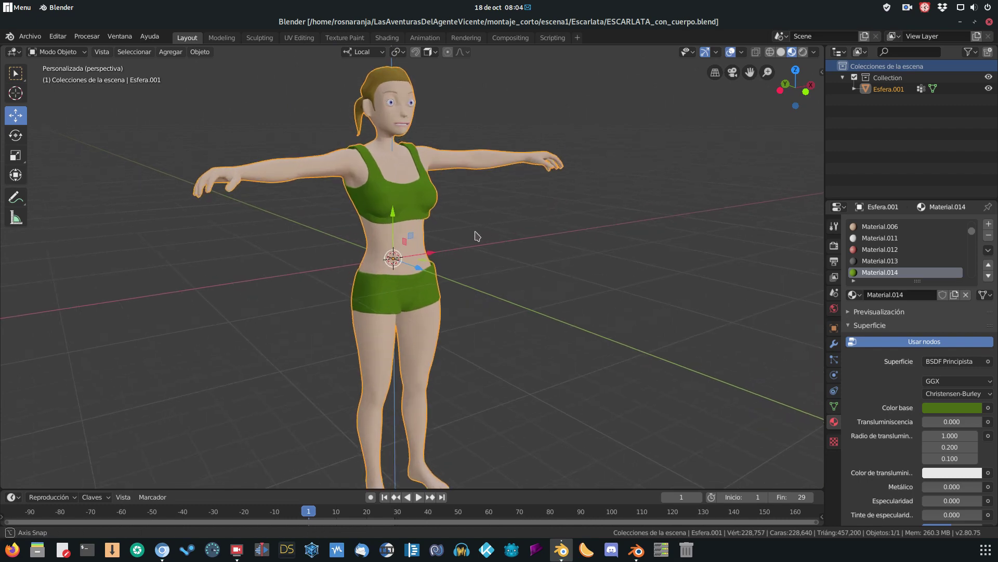
mouse_move(476, 232)
middle_mouse_down()
mouse_move(423, 223)
mouse_move(520, 219)
middle_mouse_up()
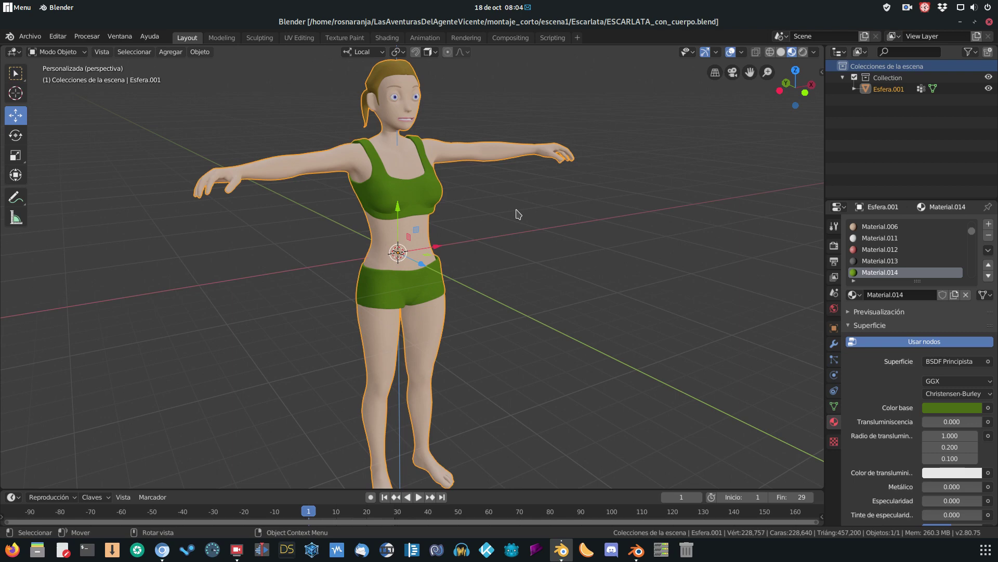
- Keep orbiting and zooming until the character faces the viewer head-on
mouse_move(526, 216)
middle_mouse_down()
mouse_move(562, 222)
mouse_move(407, 230)
mouse_move(489, 208)
mouse_move(504, 261)
middle_mouse_up()
scroll(492, 210, "up", 3)
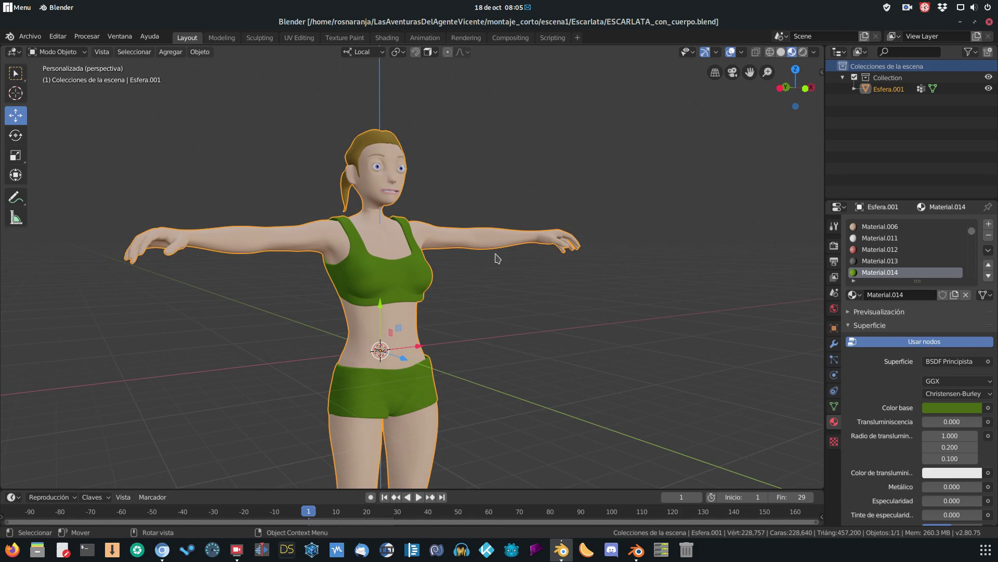
middle_click_drag(565, 283, 517, 290)
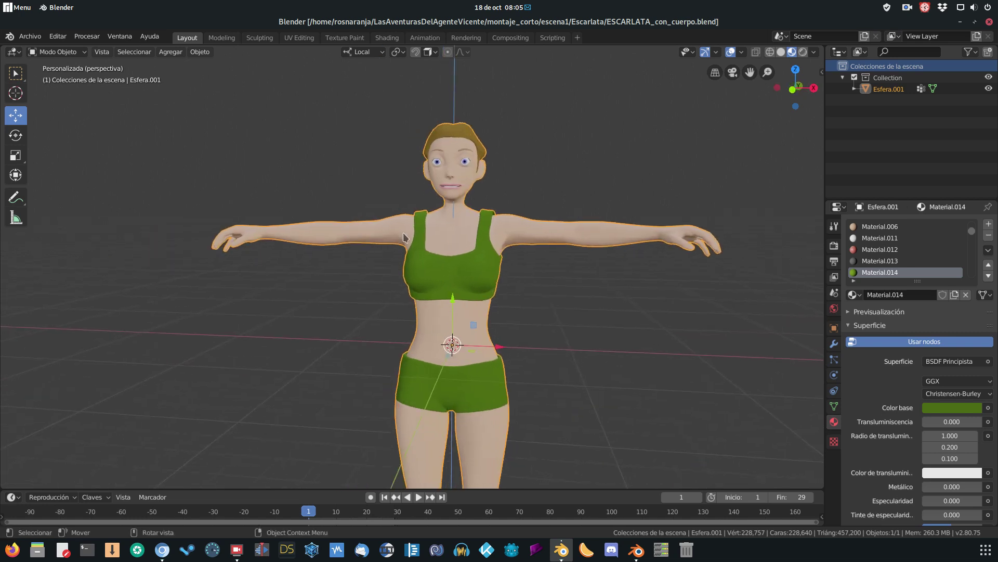
middle_click_drag(446, 262, 472, 273)
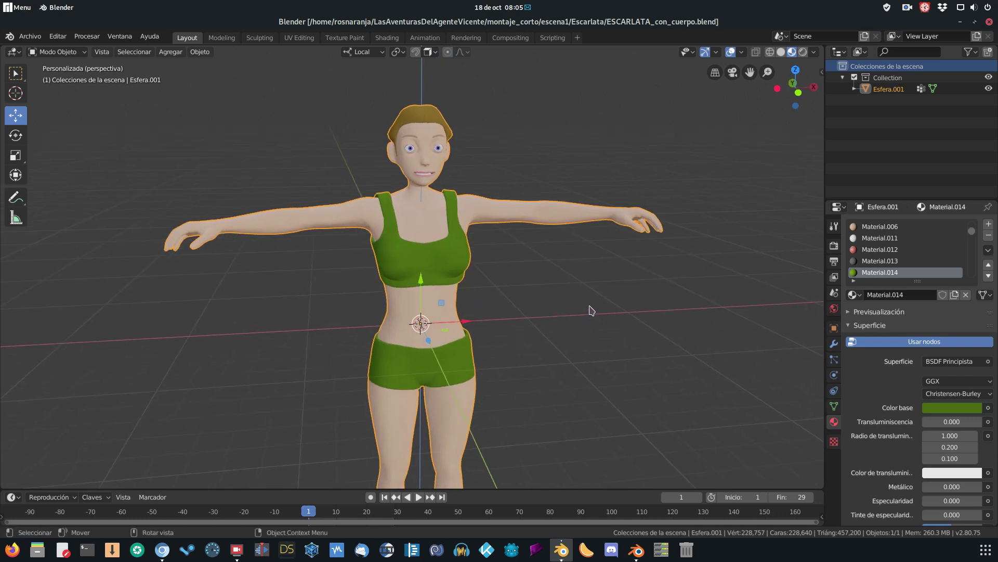
scroll(588, 218, "down", 2)
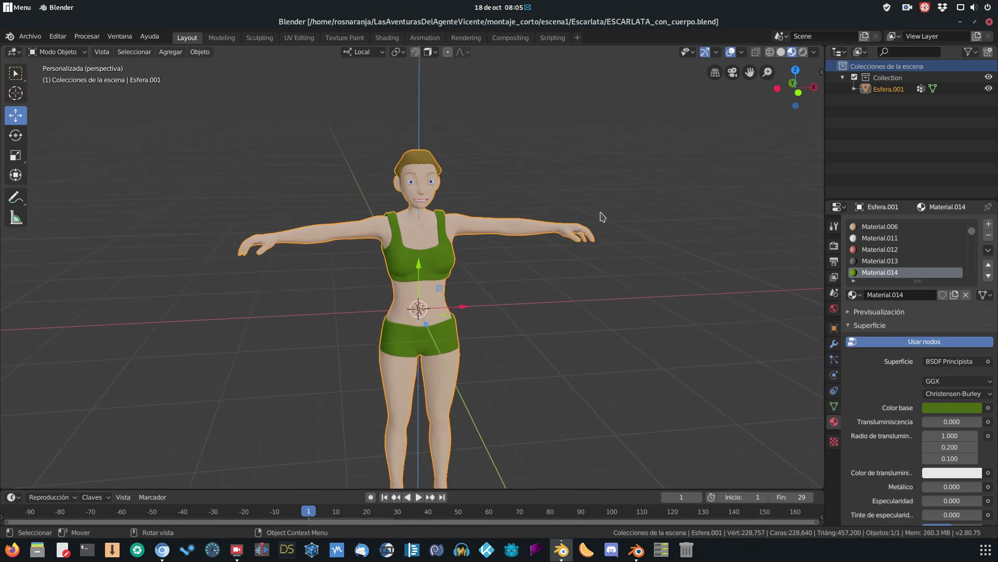
mouse_move(602, 216)
middle_mouse_down()
mouse_move(570, 216)
mouse_move(608, 213)
middle_mouse_up()
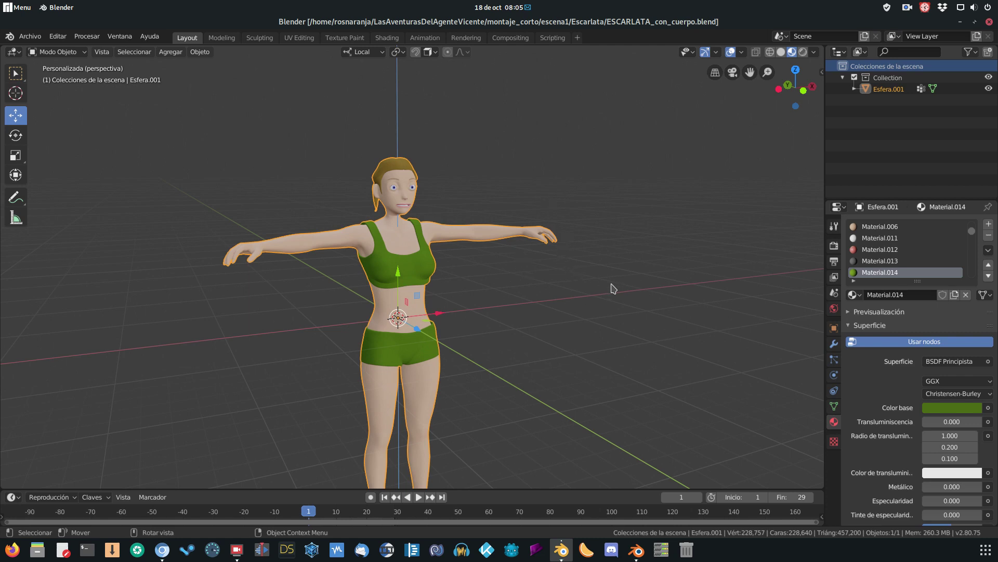
scroll(612, 281, "up", 2)
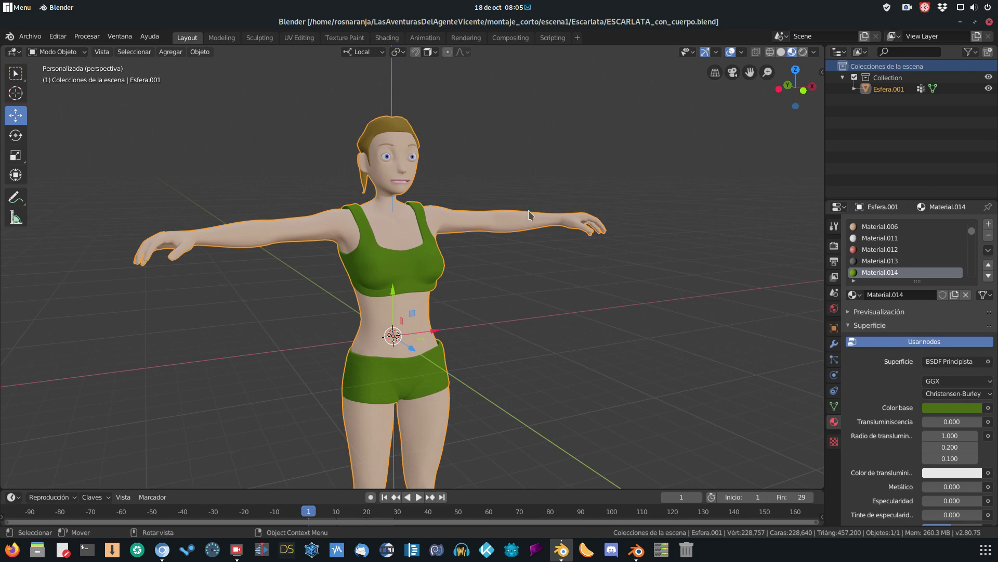
mouse_move(632, 283)
middle_mouse_down()
mouse_move(565, 286)
mouse_move(633, 279)
middle_mouse_up()
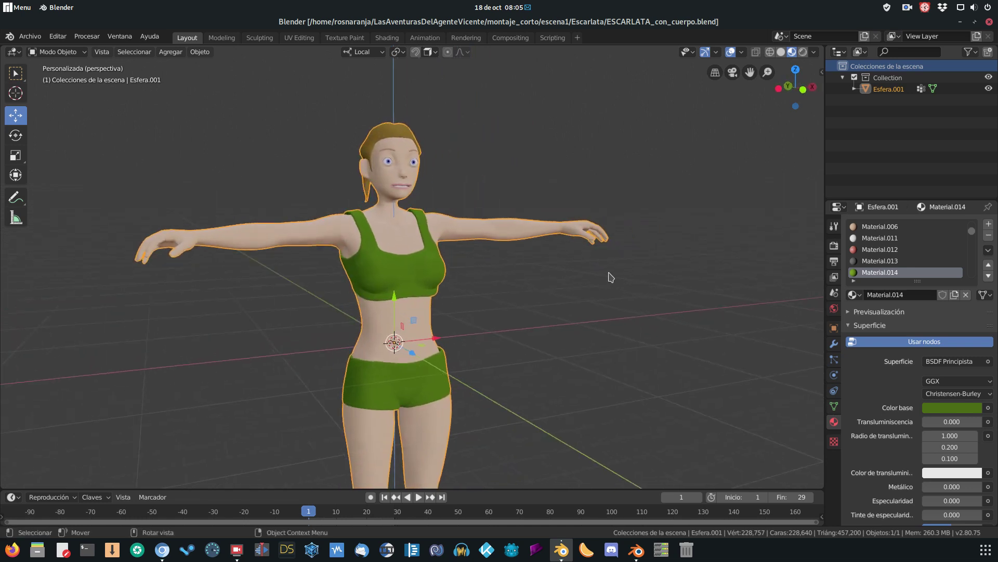
middle_click_drag(577, 258, 519, 256)
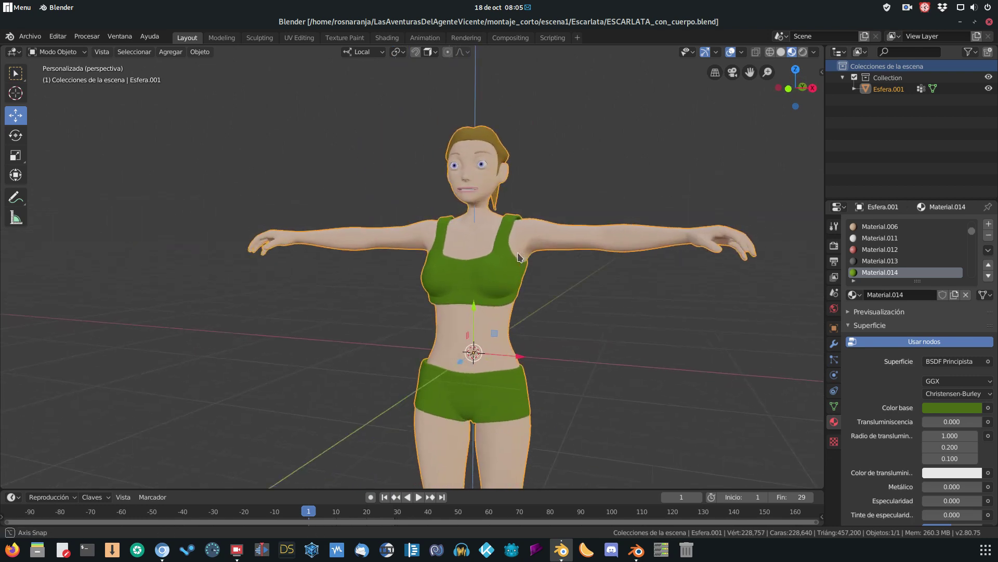
scroll(489, 205, "down", 2)
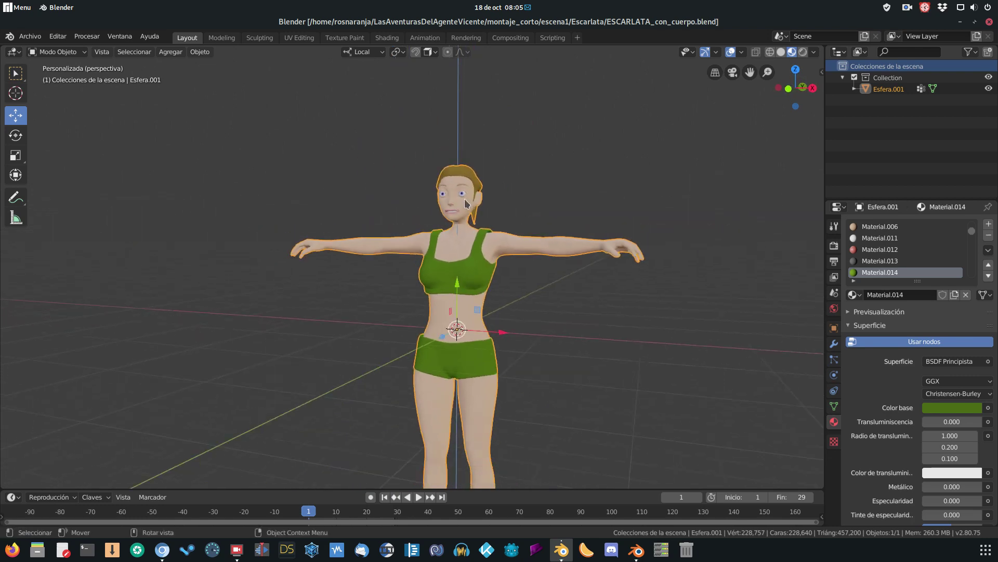
mouse_move(467, 203)
middle_mouse_down()
mouse_move(555, 216)
mouse_move(433, 229)
middle_mouse_up()
scroll(433, 229, "up", 2)
scroll(435, 224, "up", 1)
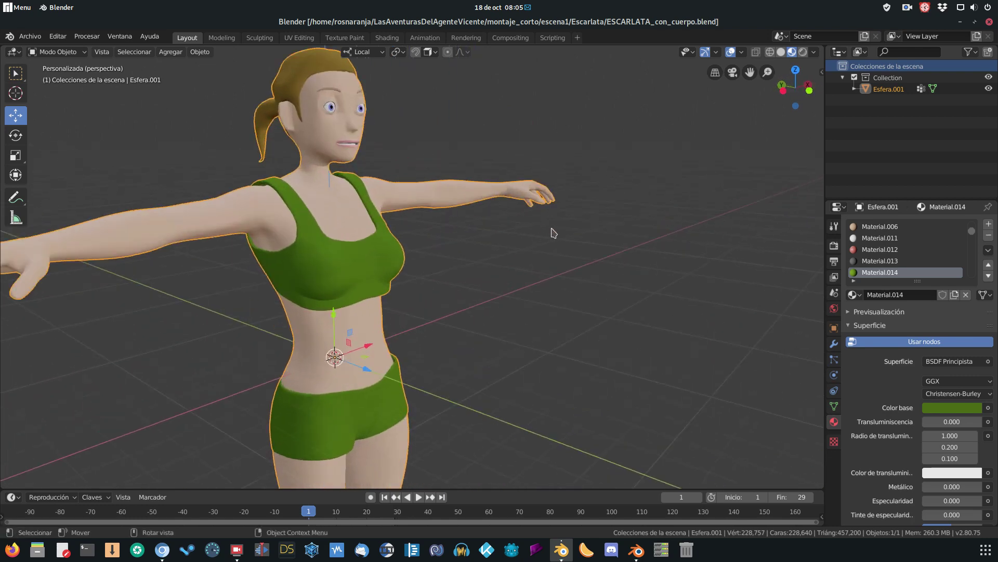
middle_click_drag(552, 232, 536, 245)
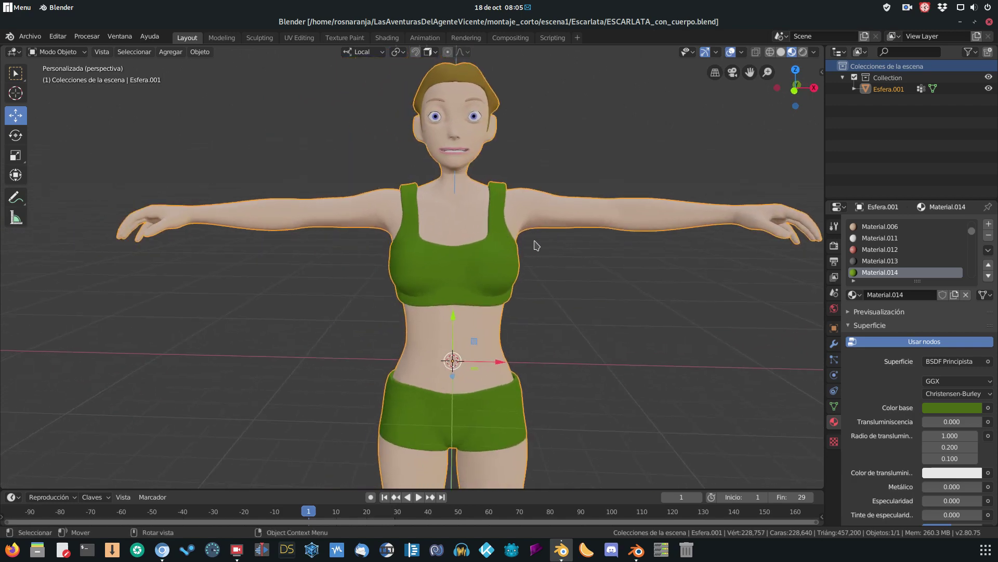
scroll(536, 244, "down", 2)
scroll(536, 245, "down", 1)
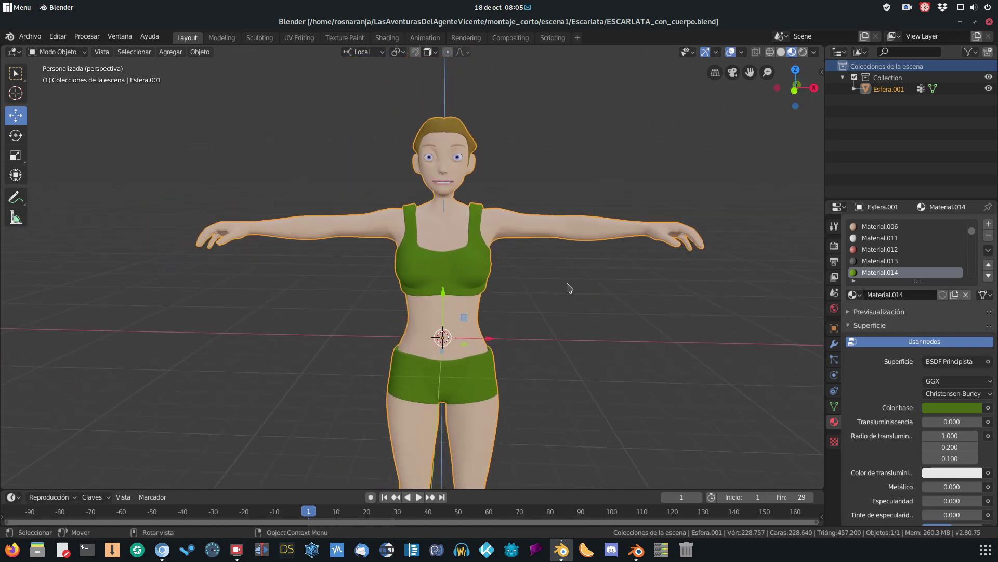
mouse_move(606, 289)
middle_mouse_down()
mouse_move(575, 294)
mouse_move(479, 267)
middle_mouse_up()
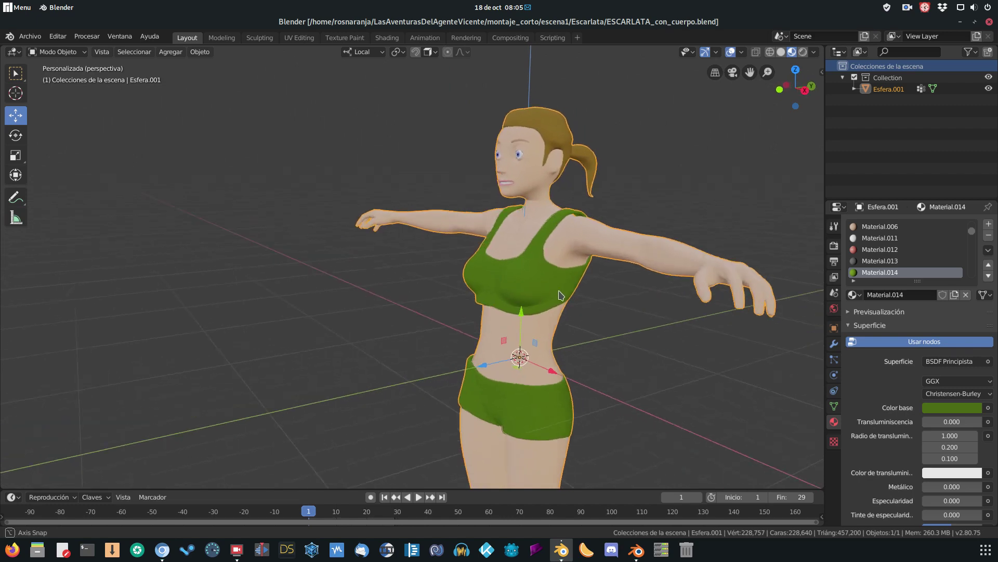
scroll(470, 262, "up", 2)
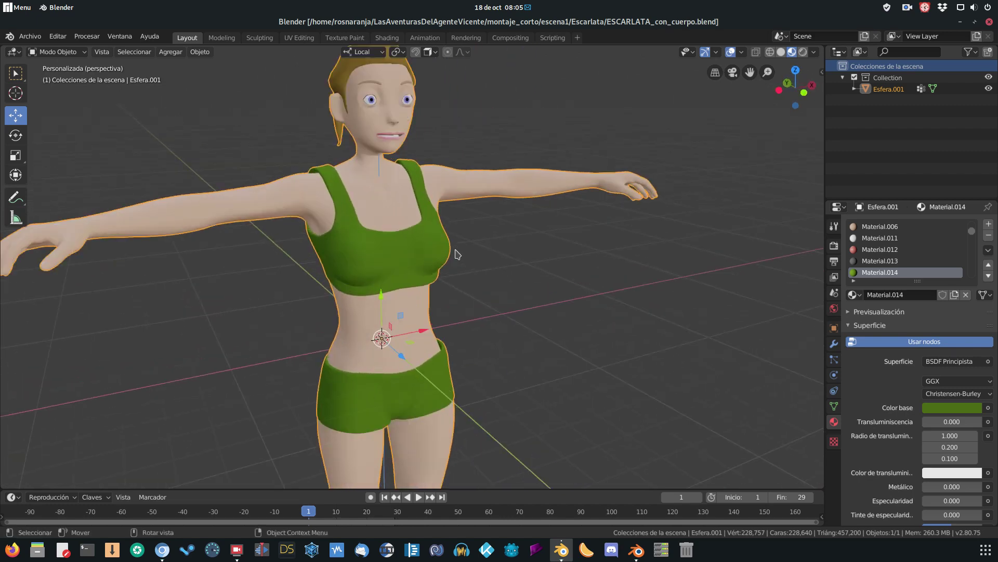
mouse_move(500, 221)
middle_mouse_down()
mouse_move(443, 205)
mouse_move(523, 202)
middle_mouse_up()
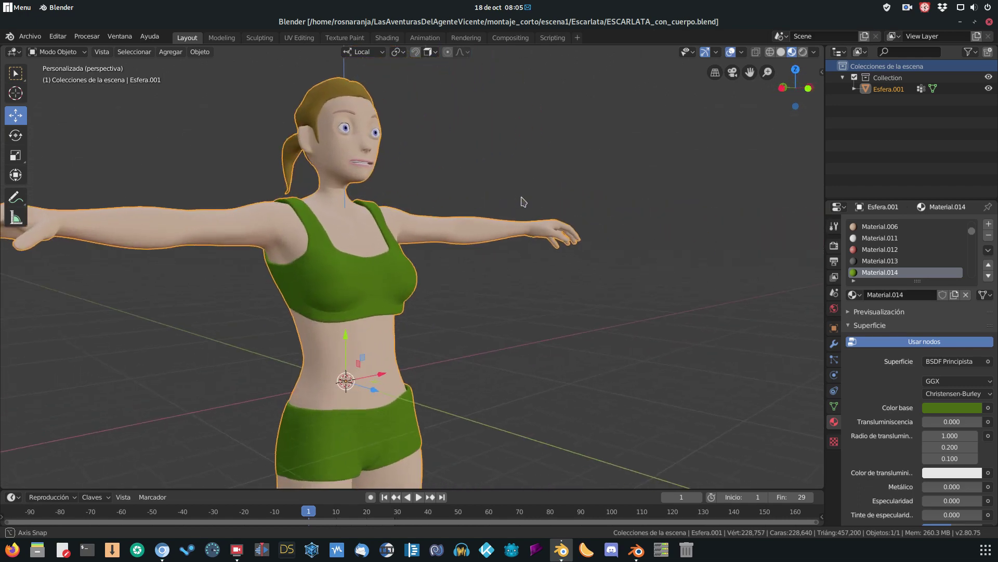
middle_click_drag(463, 222, 467, 221)
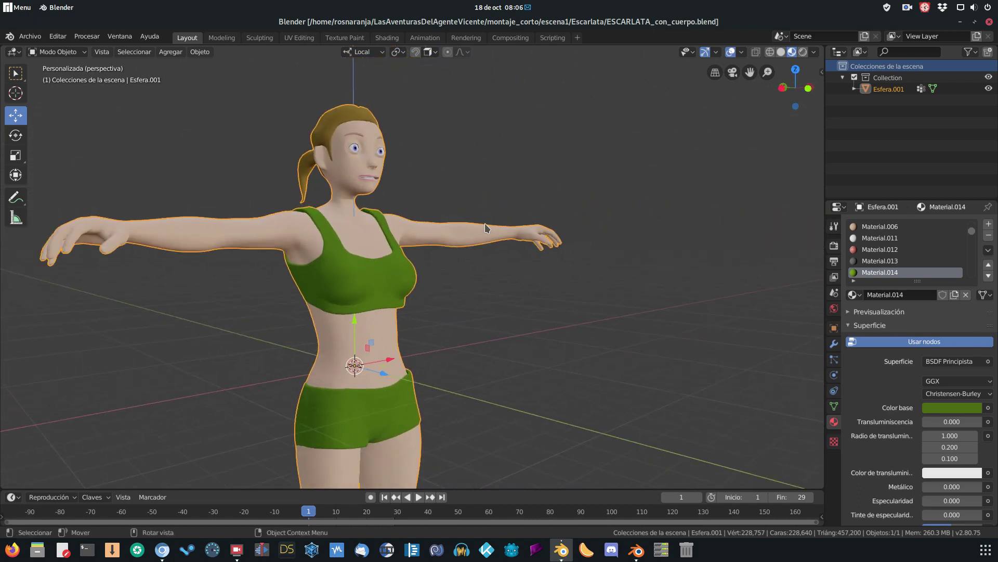
scroll(493, 230, "down", 1)
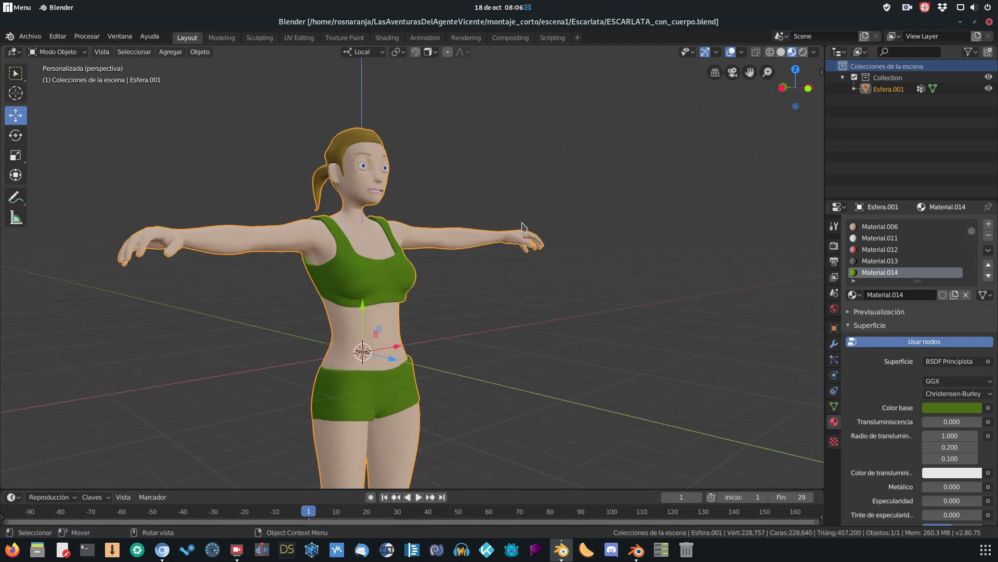
scroll(523, 227, "down", 1)
scroll(523, 227, "down", 1)
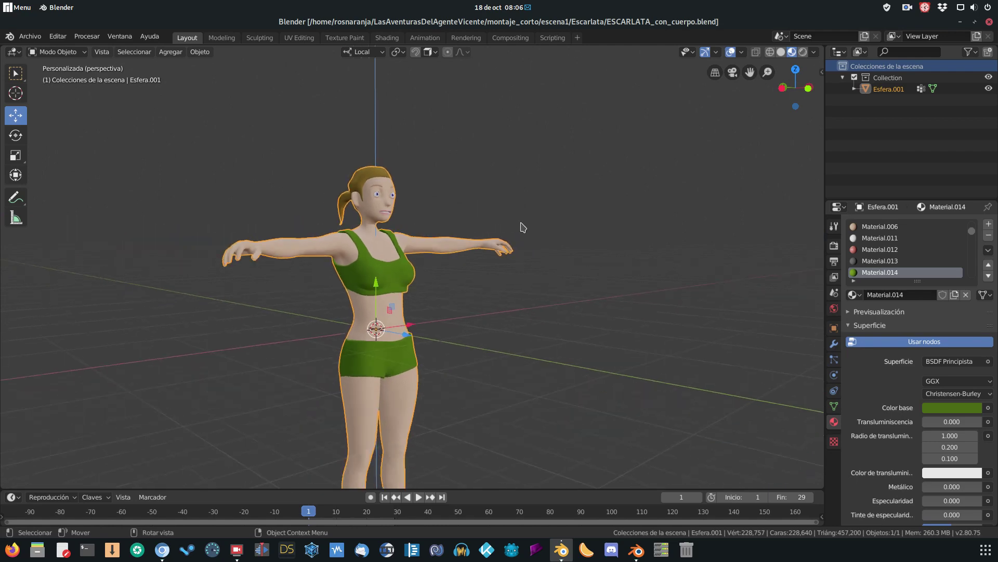
middle_click_drag(596, 259, 542, 261)
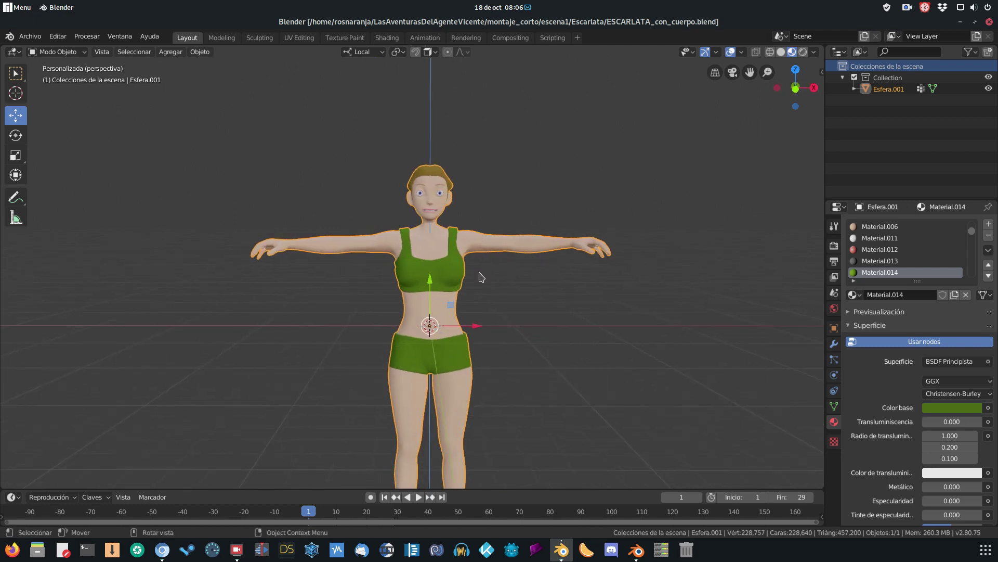
scroll(453, 279, "up", 1)
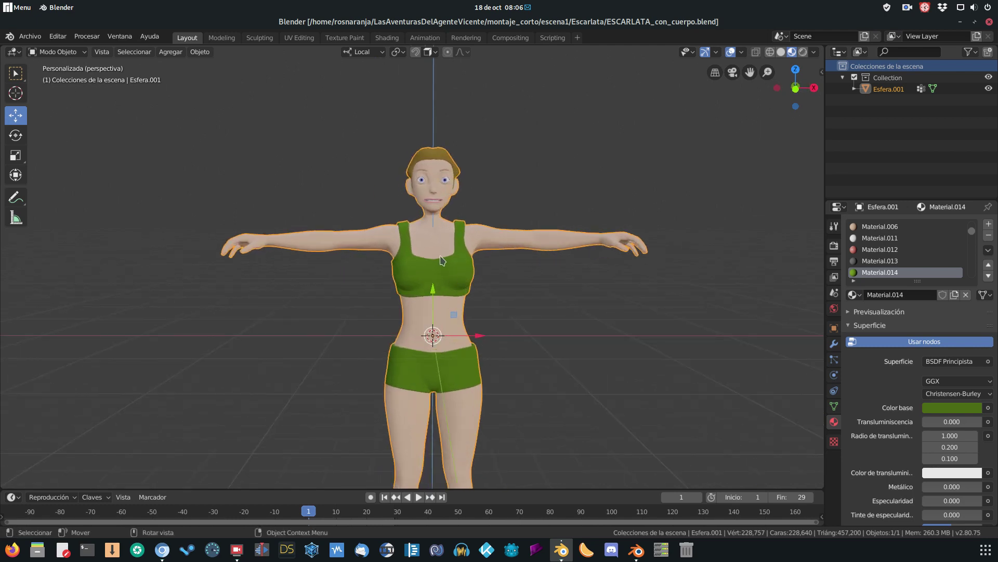
middle_click_drag(438, 260, 470, 271)
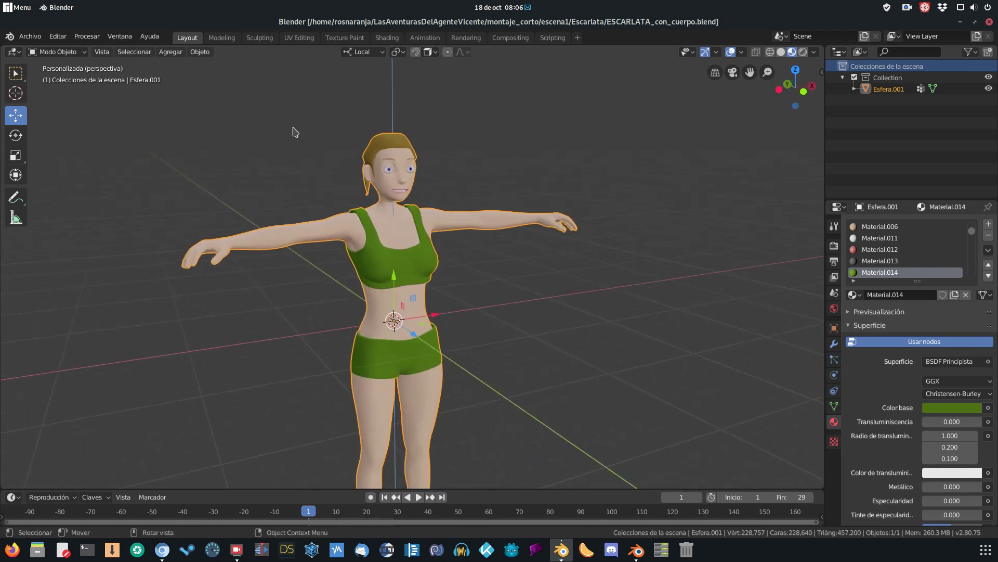
- Reopen ESCARLATA_rigeada.blend from recent files and show it in Material Preview shading
left_click(30, 36)
mouse_move(51, 72)
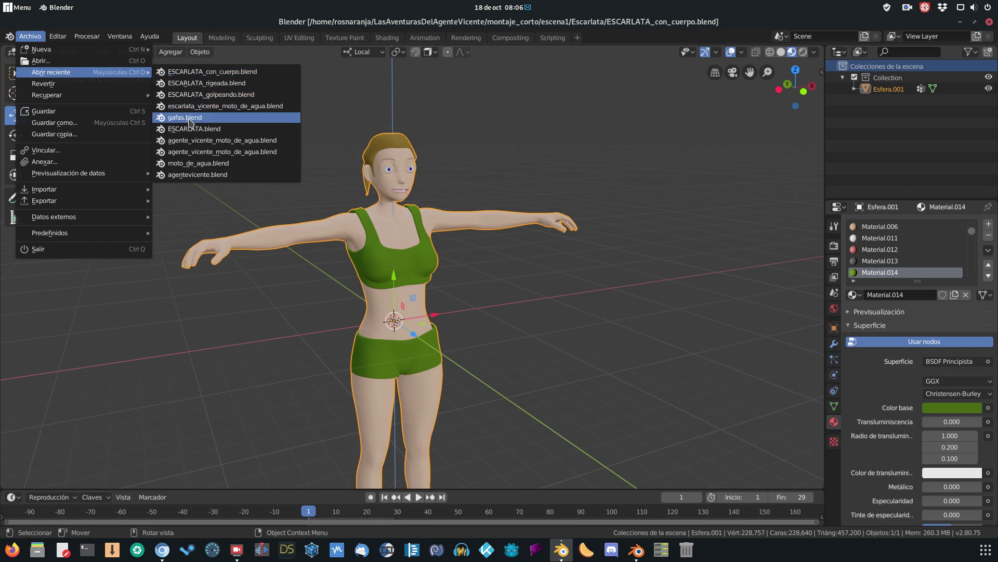
left_click(207, 83)
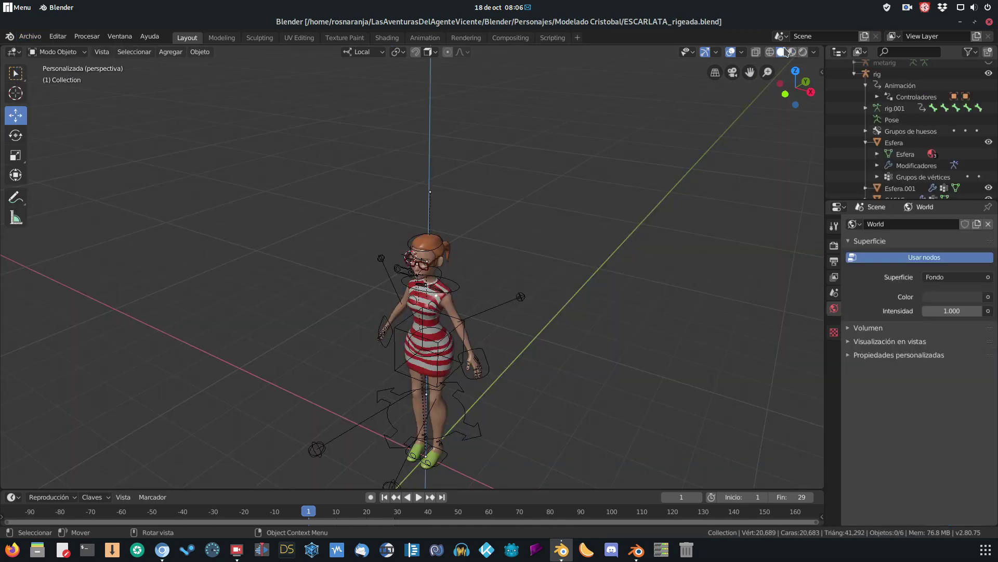
left_click(792, 52)
- Inspect the rigged character from the front, side and above
scroll(596, 231, "up", 2)
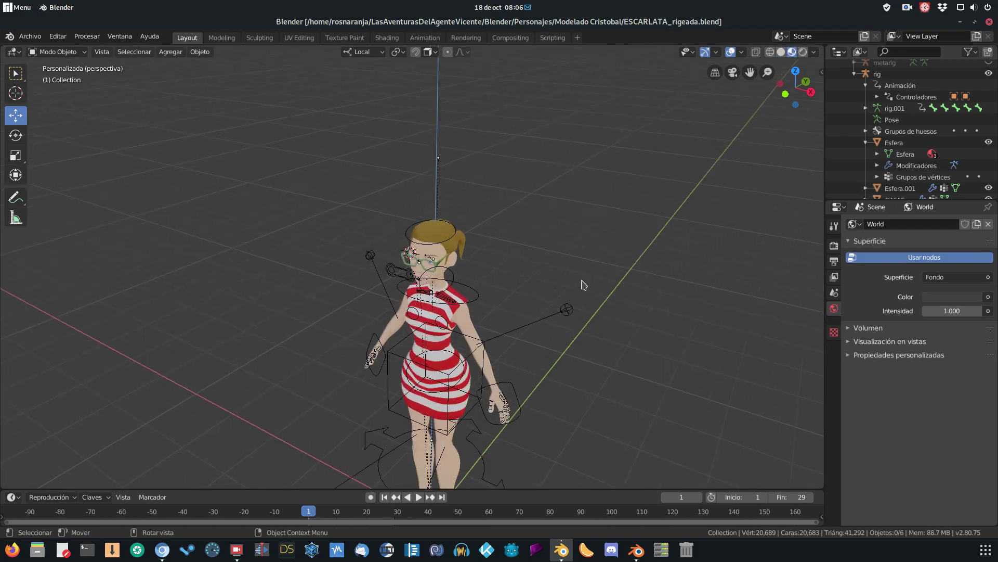
middle_click_drag(559, 262, 446, 270)
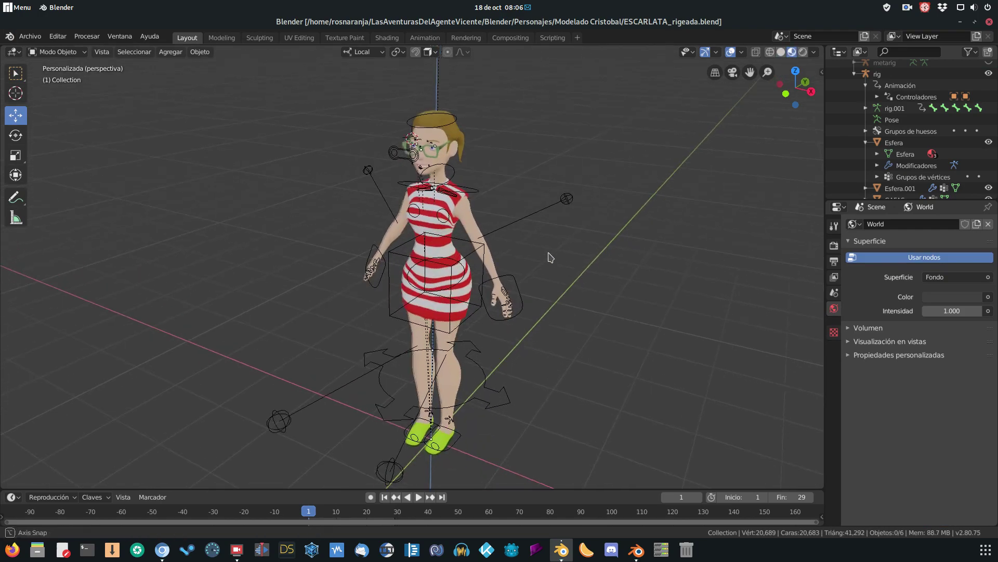
scroll(446, 270, "up", 2)
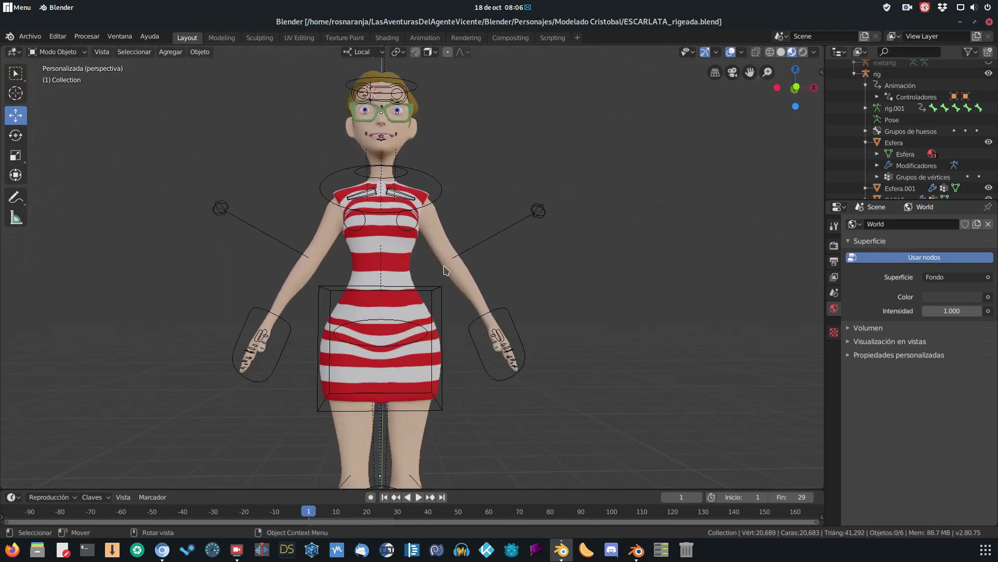
scroll(517, 290, "up", 2)
middle_click_drag(517, 289, 502, 296)
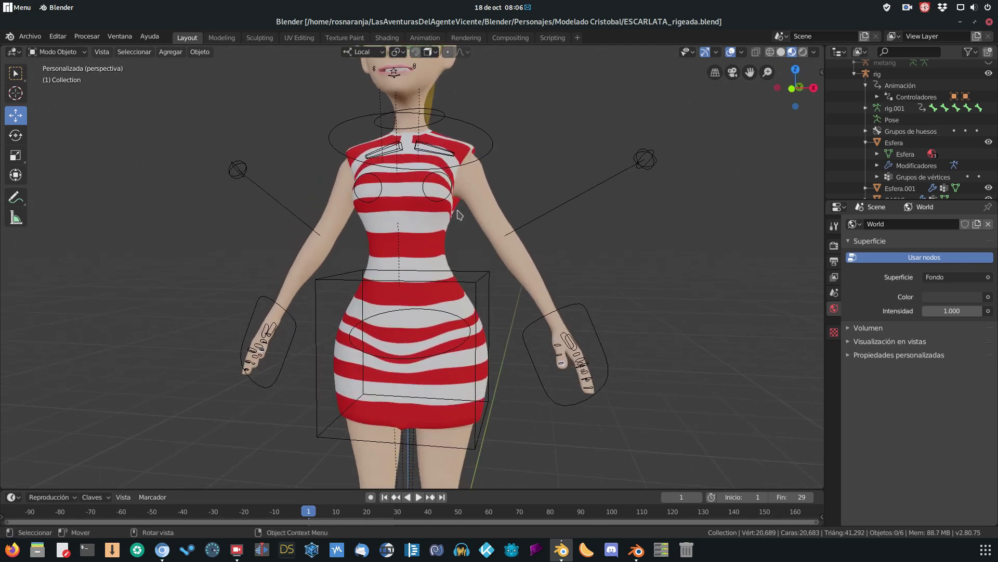
scroll(458, 214, "down", 1)
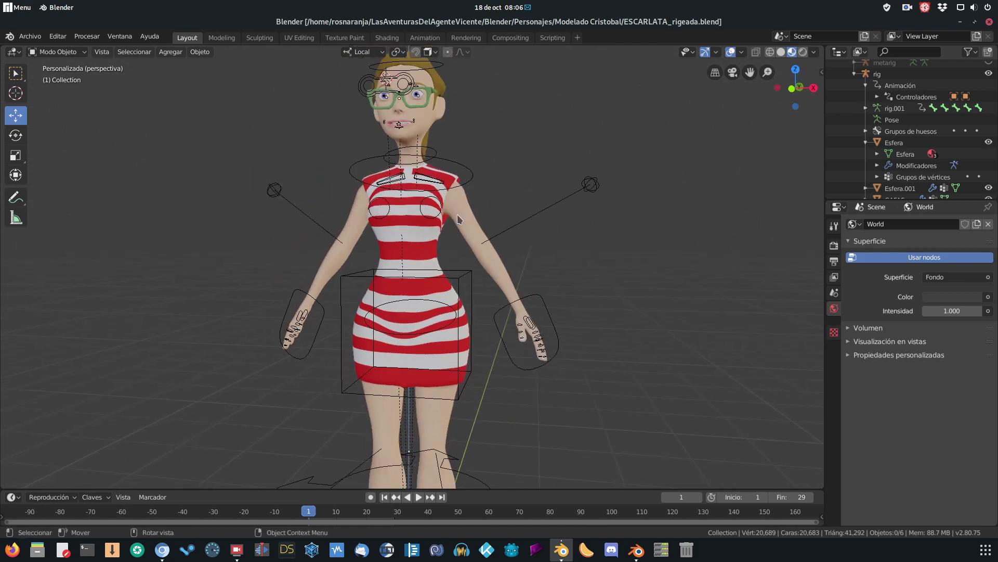
mouse_move(474, 210)
middle_mouse_down()
mouse_move(507, 197)
mouse_move(479, 188)
middle_mouse_up()
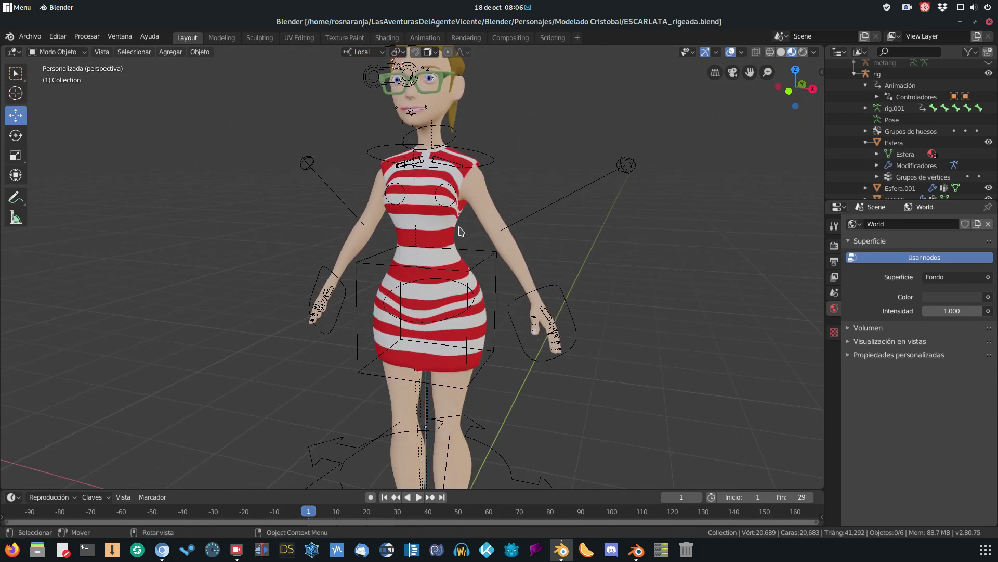
middle_click_drag(460, 231, 499, 238)
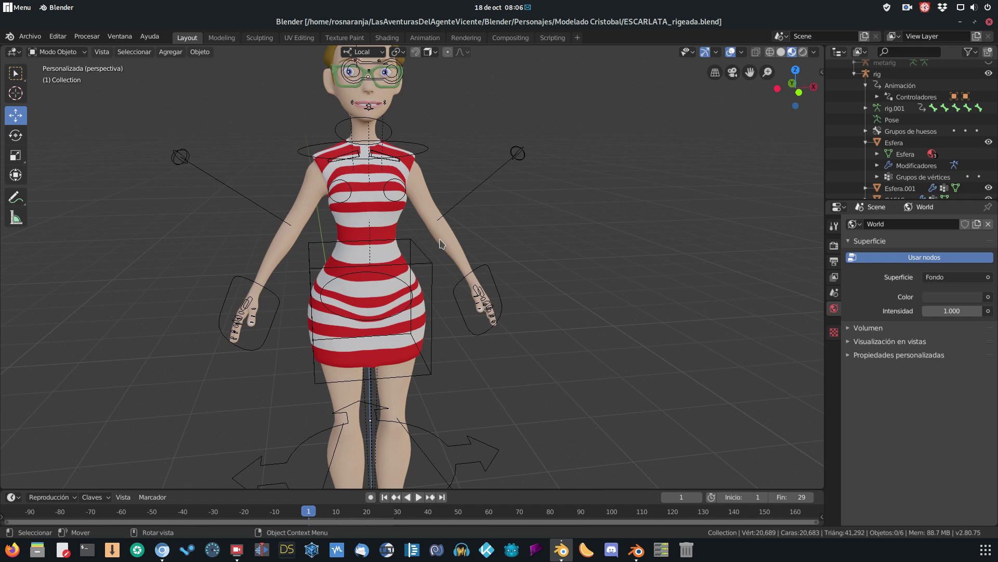
mouse_move(489, 221)
middle_mouse_down()
mouse_move(514, 235)
mouse_move(484, 226)
mouse_move(477, 183)
middle_mouse_up()
scroll(484, 226, "up", 5)
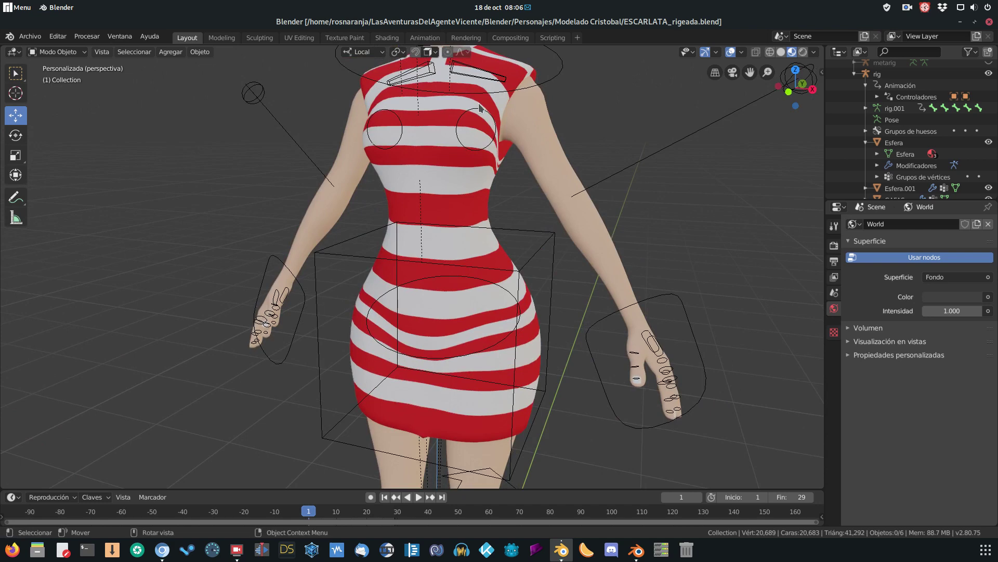
middle_click_drag(446, 219, 439, 221)
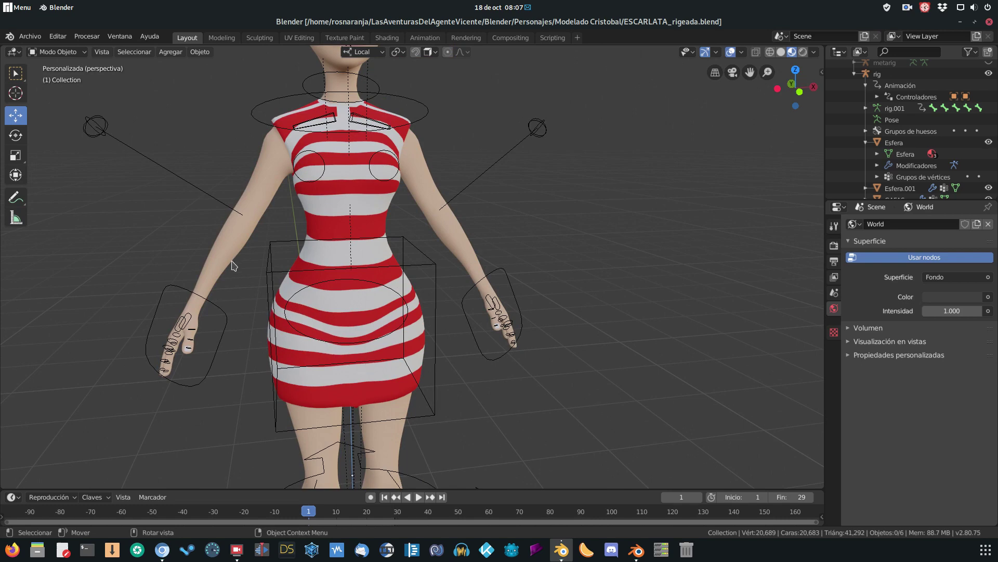
scroll(330, 300, "down", 3)
scroll(501, 327, "down", 2)
middle_click_drag(500, 328, 526, 314)
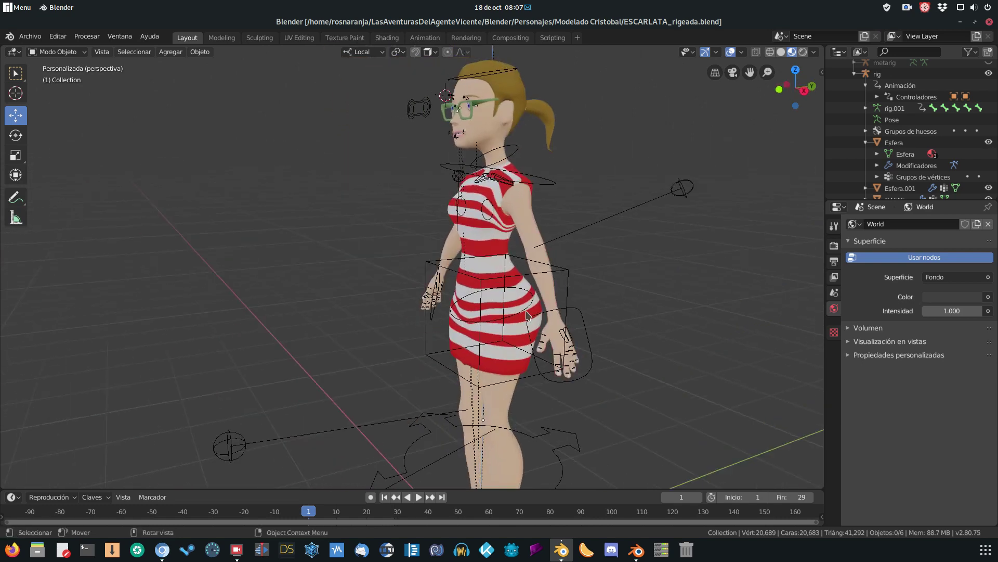
scroll(509, 281, "down", 2)
scroll(509, 281, "down", 2)
middle_click_drag(510, 281, 454, 295)
scroll(439, 300, "up", 2)
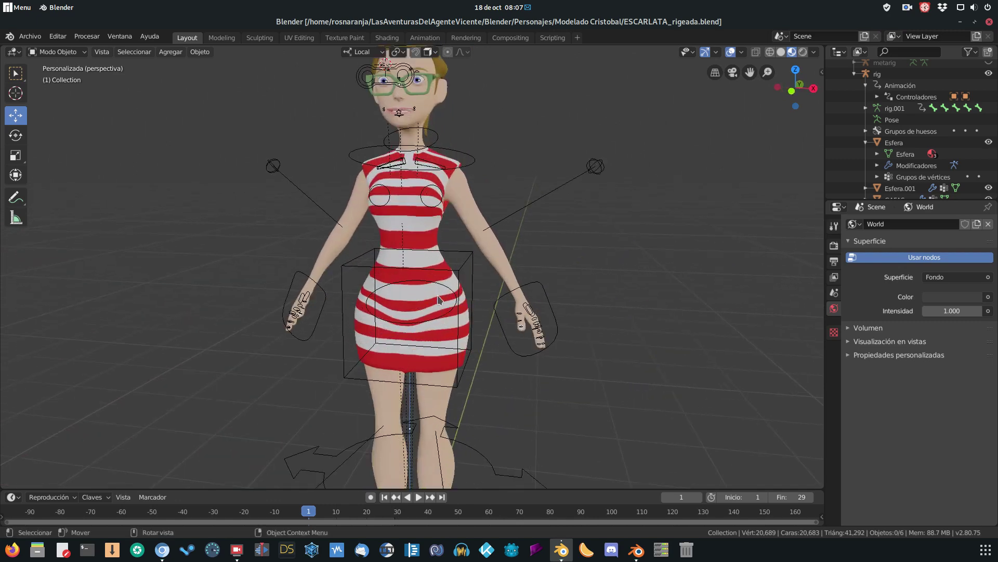
scroll(439, 300, "up", 2)
middle_click_drag(371, 158, 407, 170)
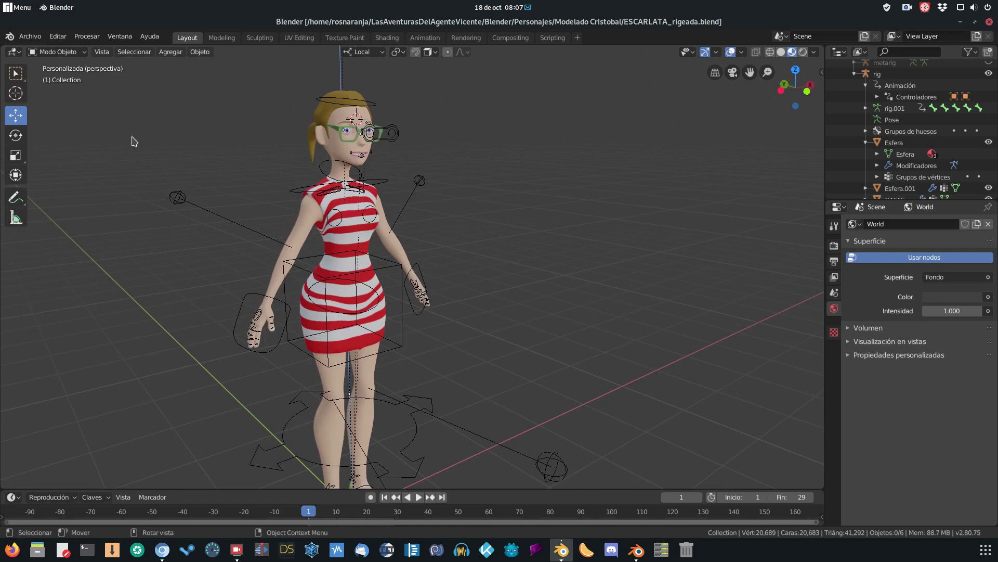
- Load ESCARLATA_con_cuerpo.blend from recent files and view the green-outfit character from the front
left_click(33, 36)
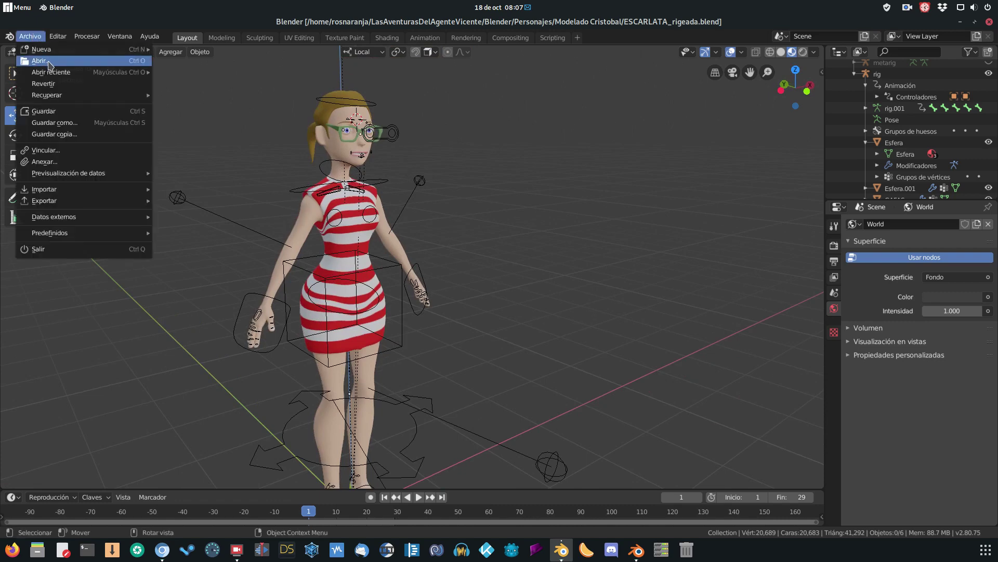
mouse_move(51, 72)
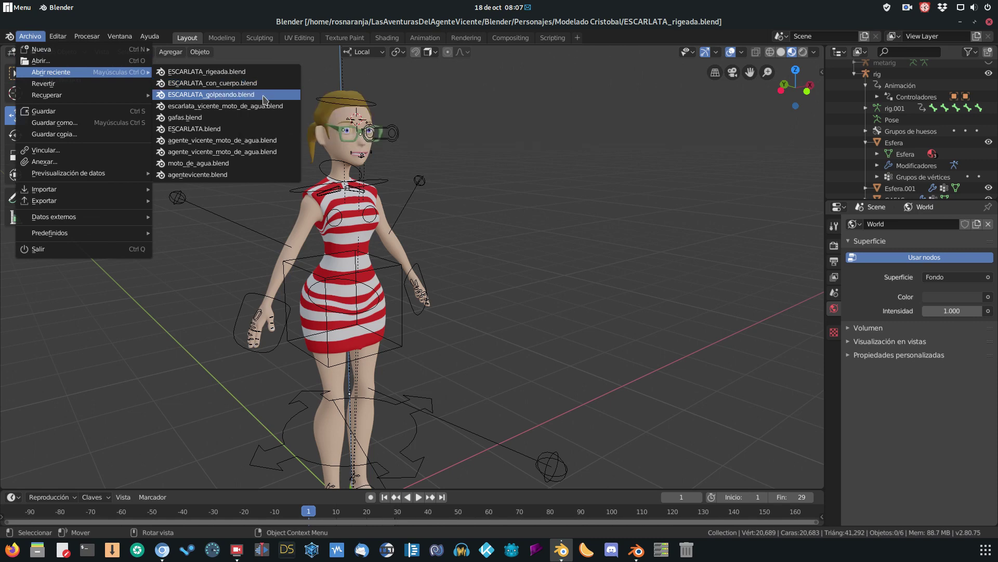
left_click(237, 83)
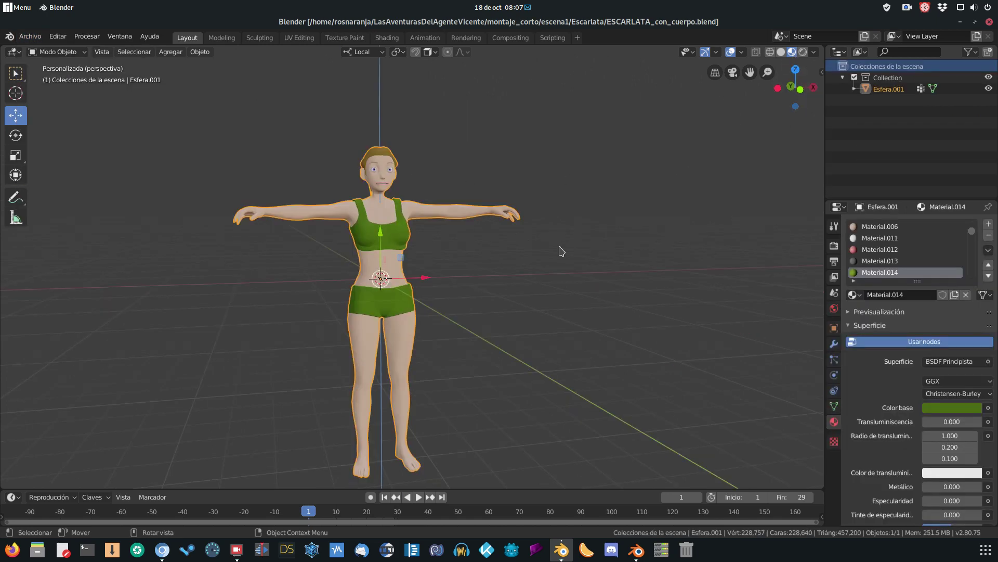
scroll(561, 251, "up", 3)
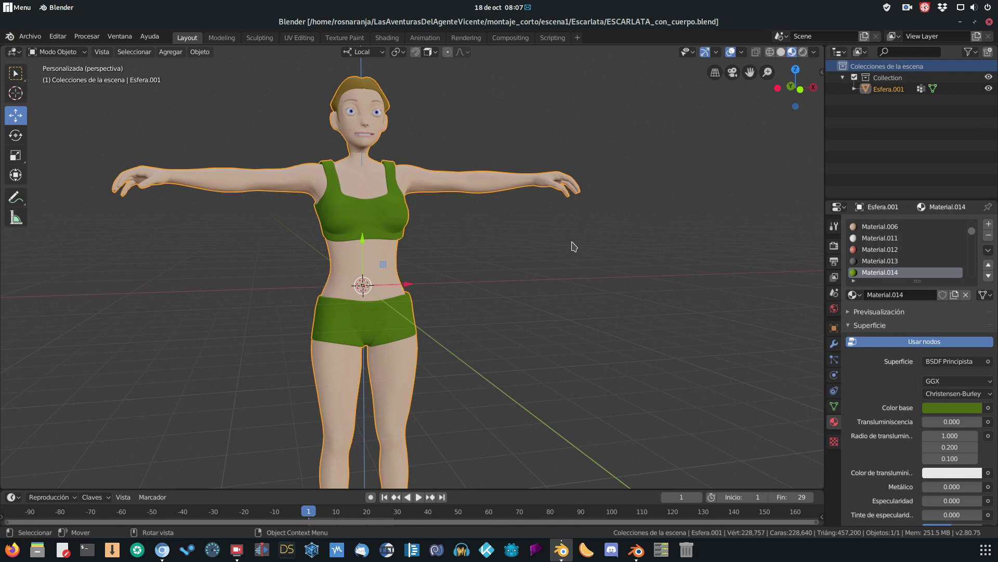
mouse_move(574, 263)
middle_mouse_down()
mouse_move(492, 270)
mouse_move(539, 260)
middle_mouse_up()
scroll(494, 270, "down", 3)
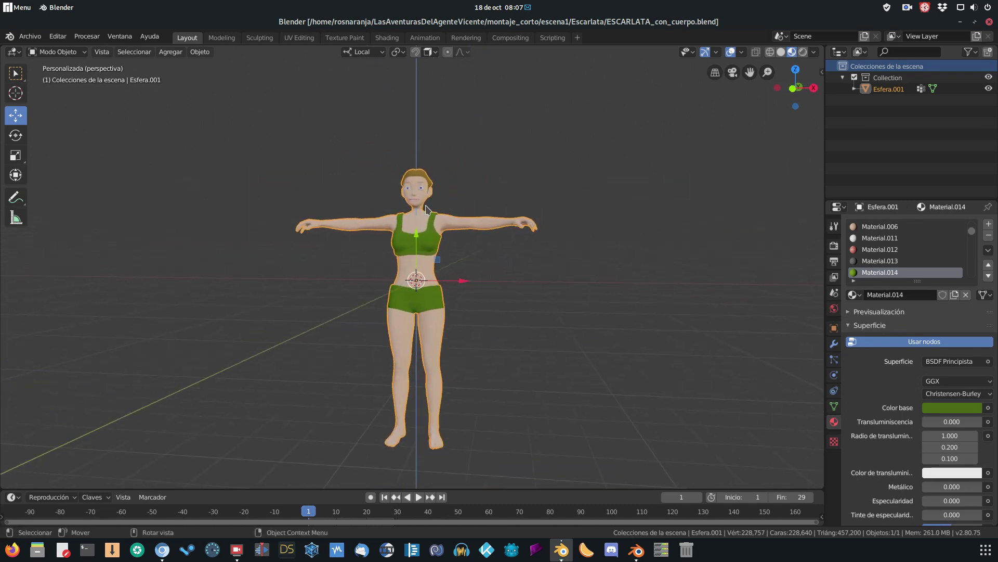
scroll(425, 209, "up", 2)
mouse_move(425, 209)
middle_mouse_down()
mouse_move(466, 250)
mouse_move(466, 237)
middle_mouse_up()
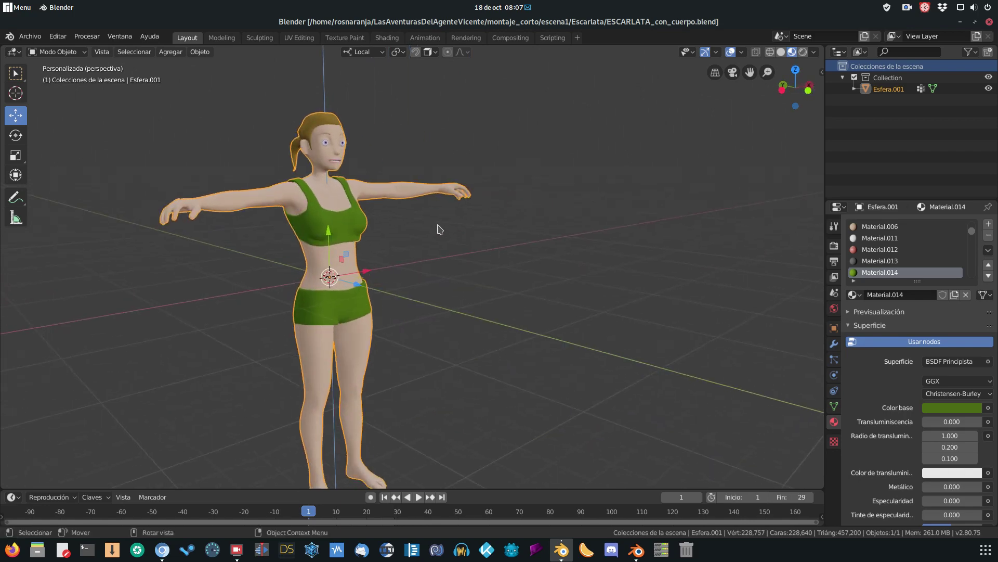
middle_click_drag(464, 256, 449, 263)
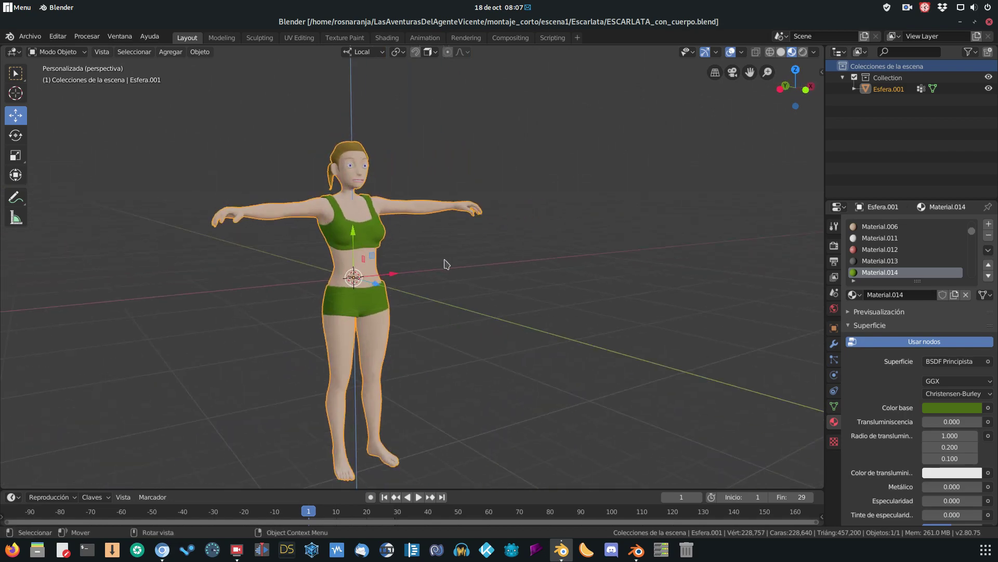
scroll(432, 264, "up", 1)
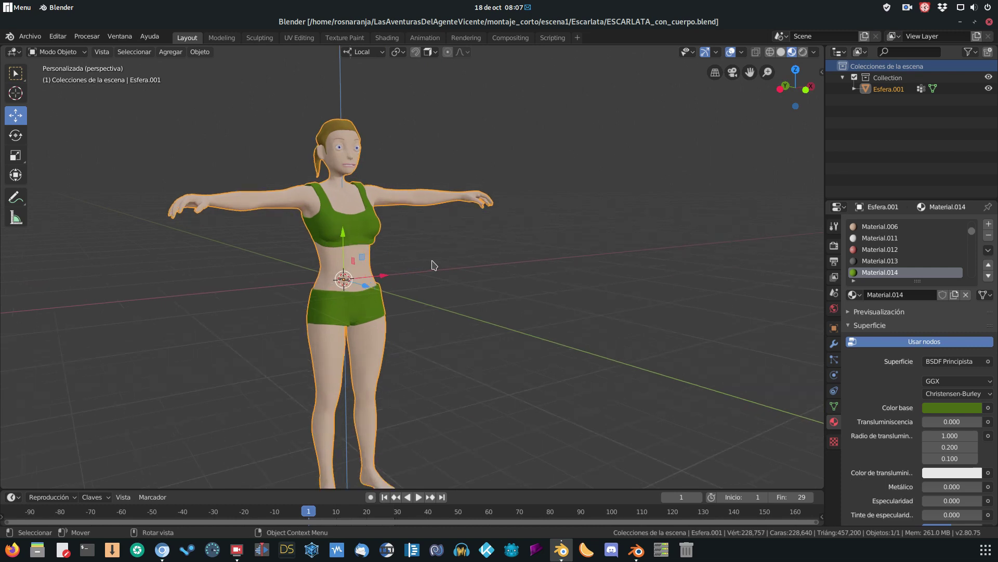
scroll(433, 264, "up", 3)
scroll(457, 254, "down", 1)
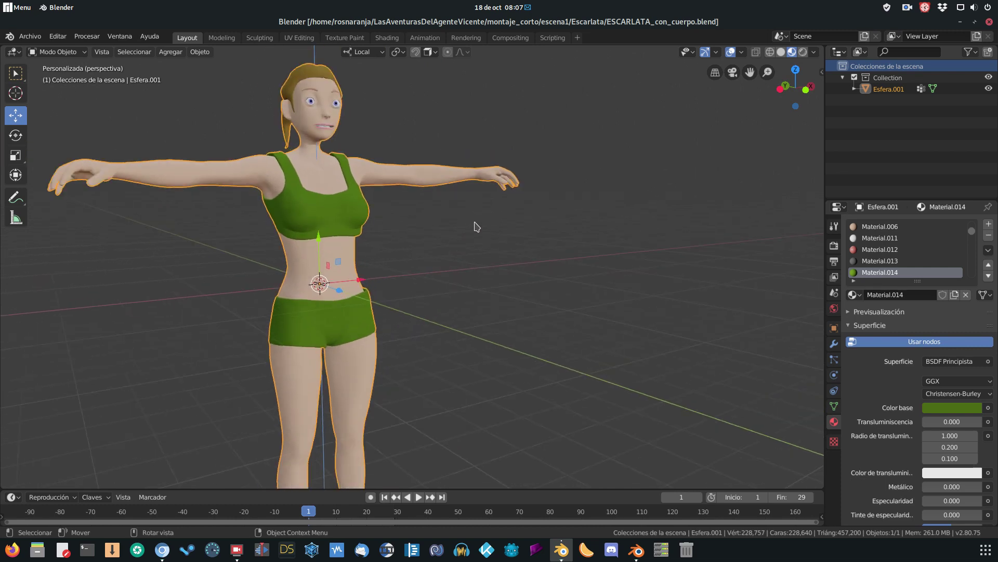
middle_click_drag(475, 227, 470, 235)
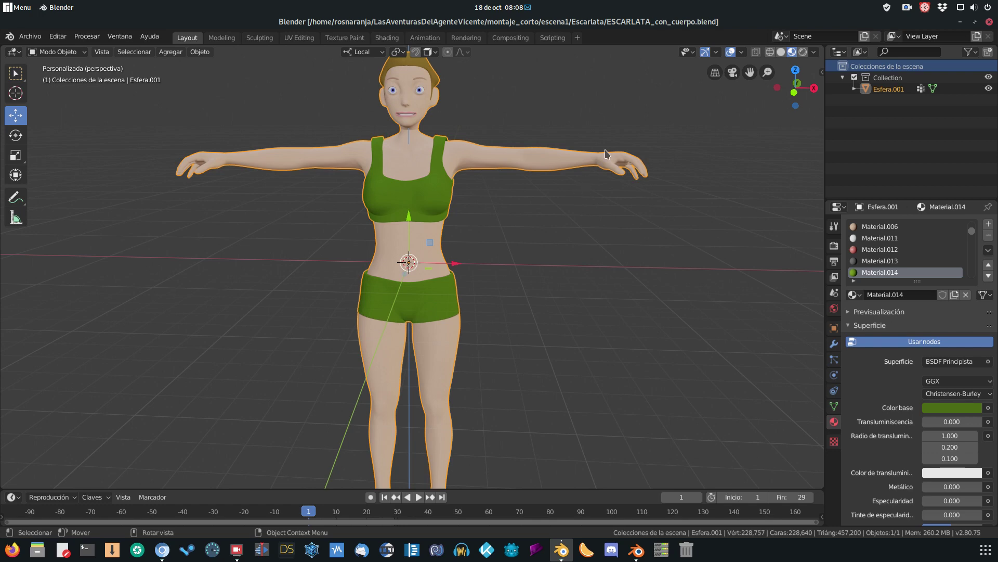
- Zoom and orbit the viewport to see the green-outfit character from a rotated angle
scroll(603, 155, "down", 1)
scroll(602, 156, "down", 2)
middle_click_drag(540, 216, 560, 205)
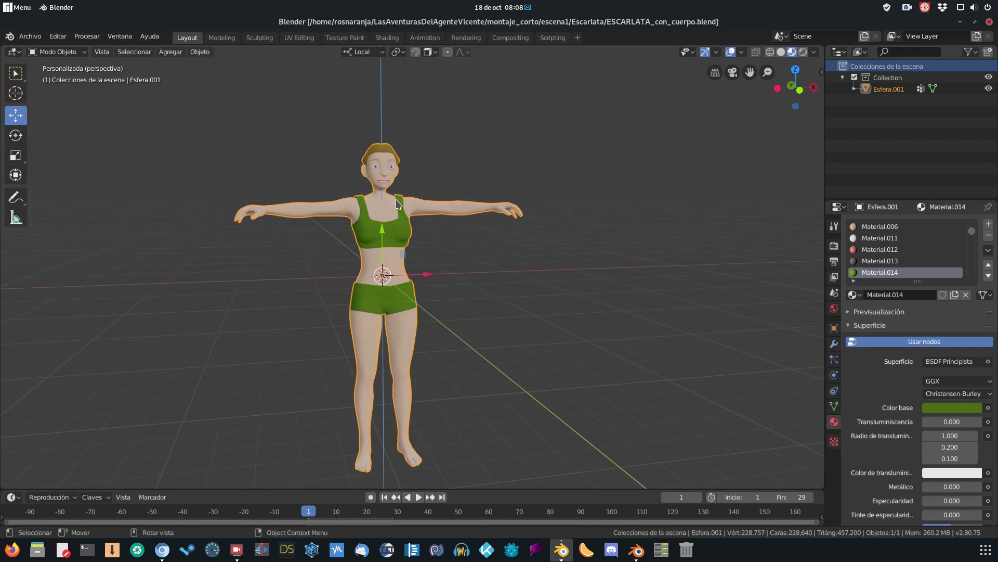
scroll(397, 203, "up", 1)
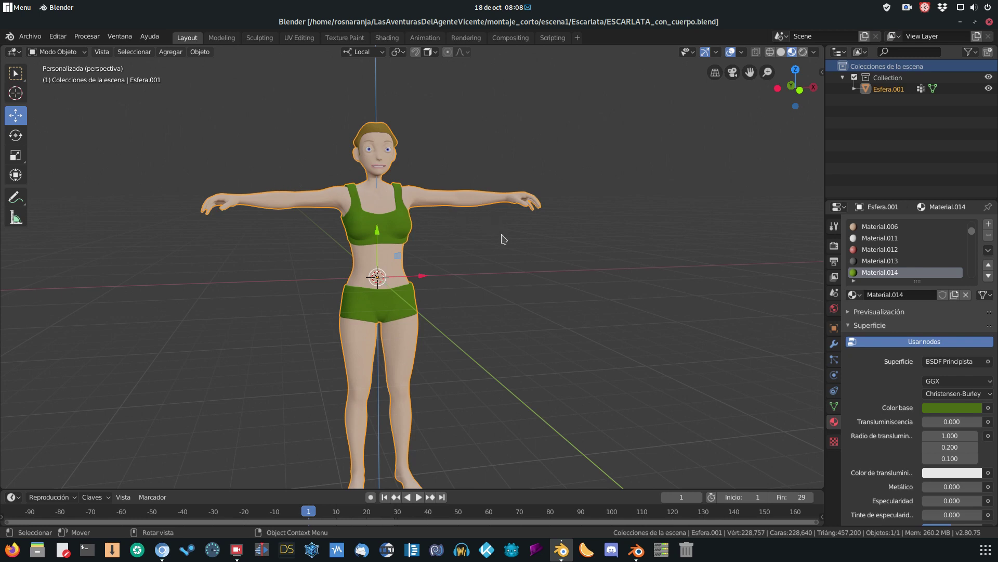
middle_click_drag(528, 256, 443, 237)
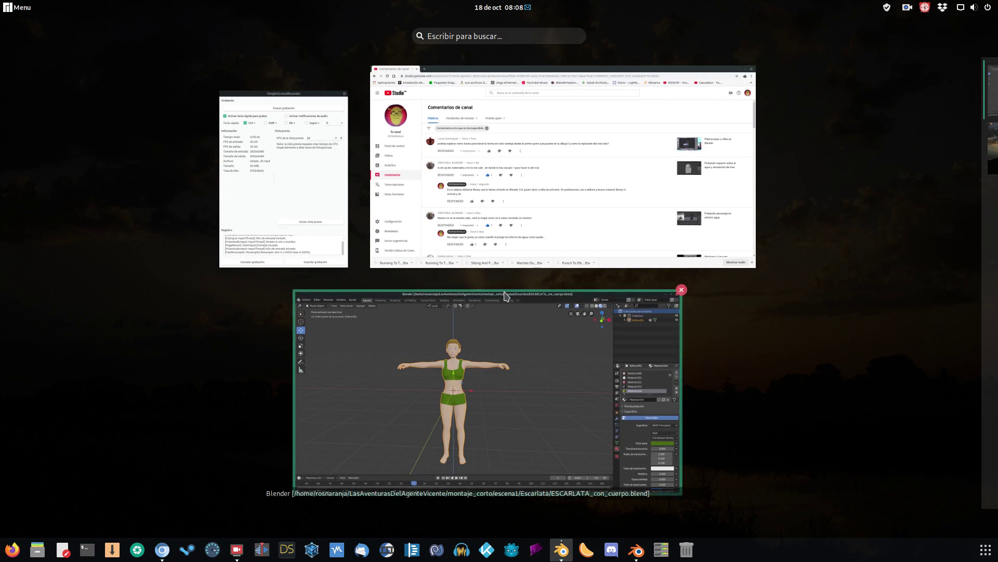
- Return to Blender and drag the Blender:Anim beach-running playback over the viewport
left_click(505, 296)
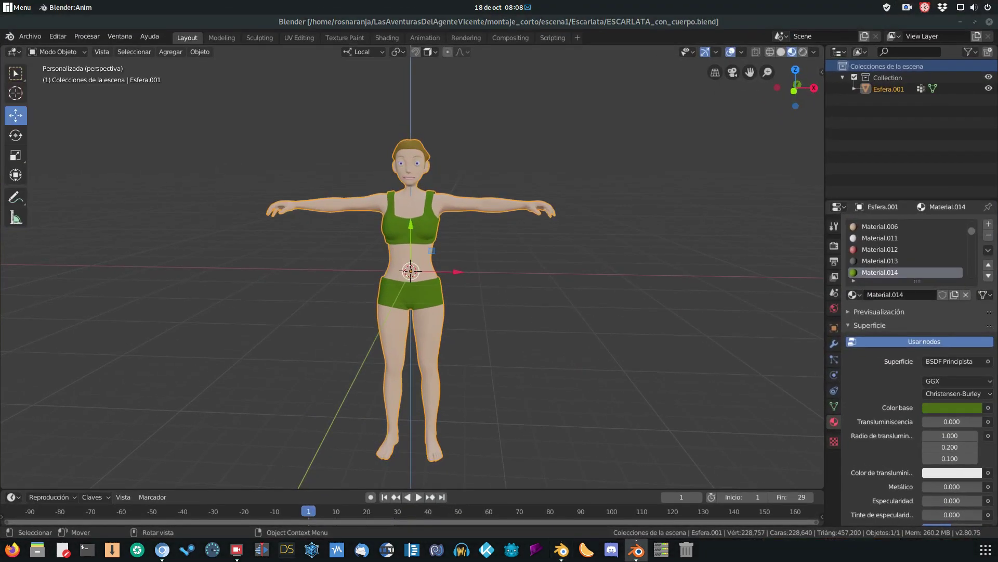
left_click_drag(0, 78, 495, 92)
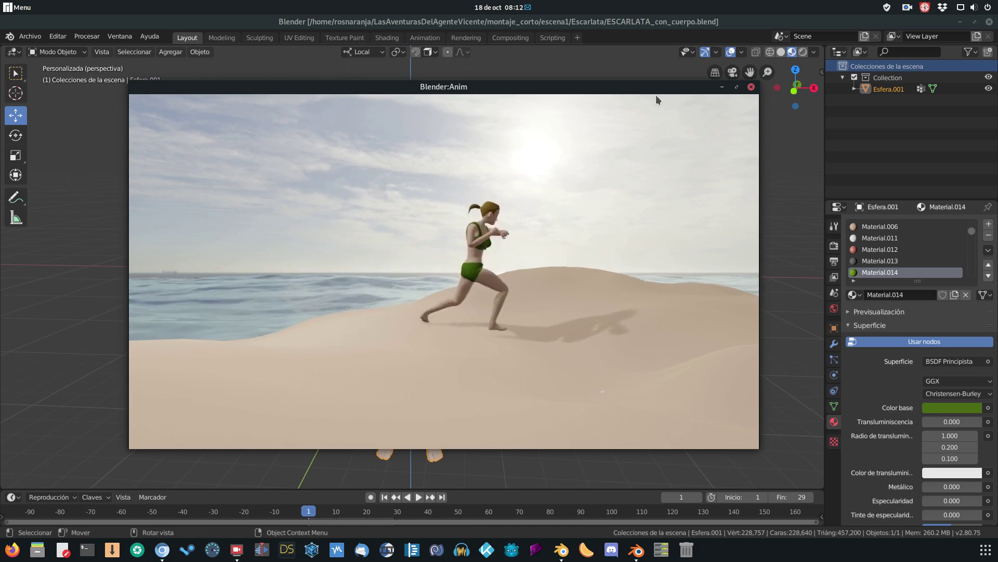
left_click(907, 8)
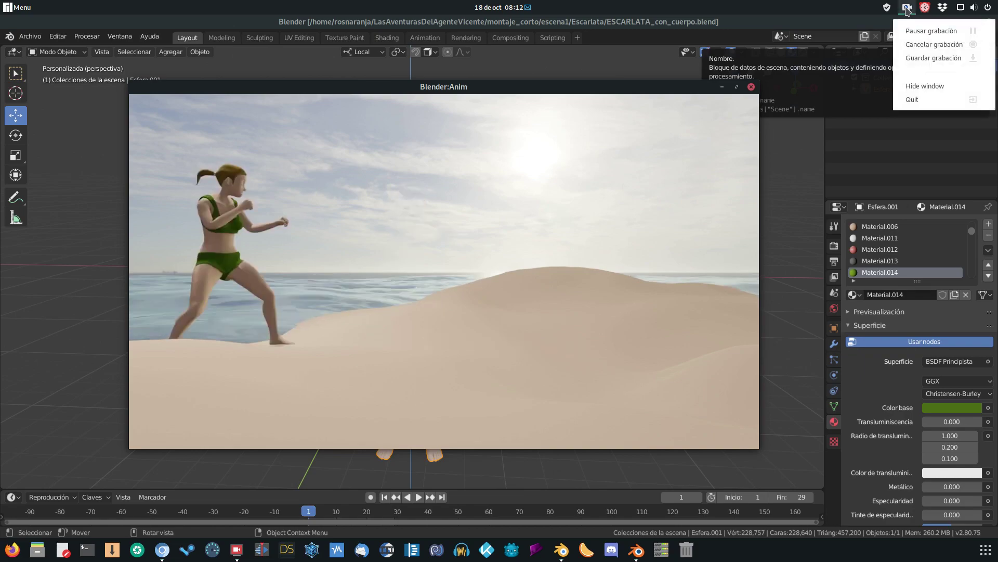